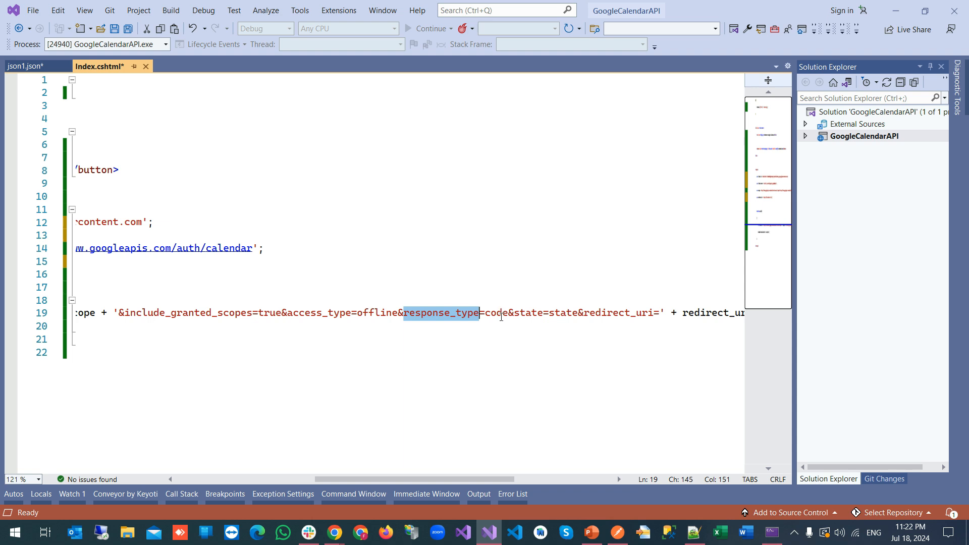
Review the state, redirect_uri and client_id values in the auth URL code of Index.cshtml
drag(579, 312, 549, 315)
drag(444, 479, 496, 492)
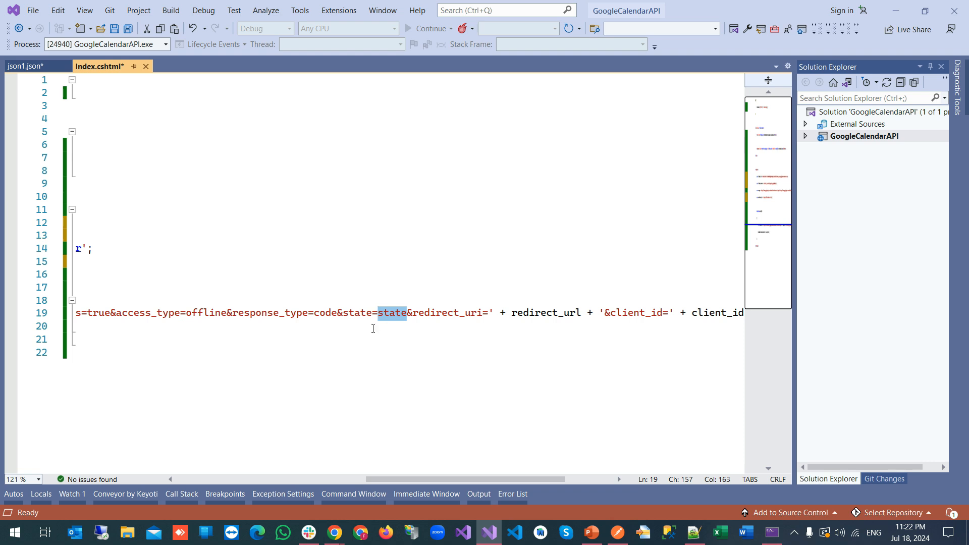
double_click(446, 313)
drag(462, 480, 489, 484)
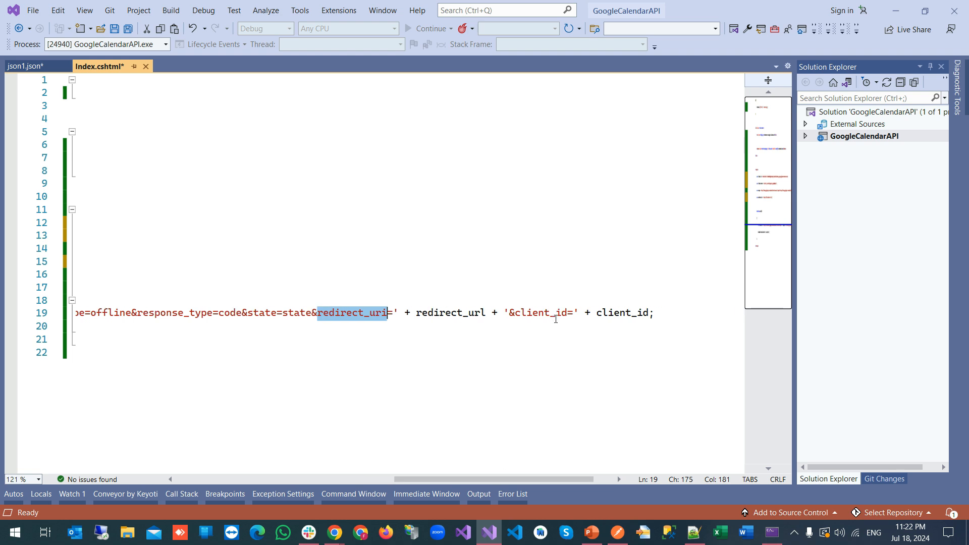
double_click(603, 316)
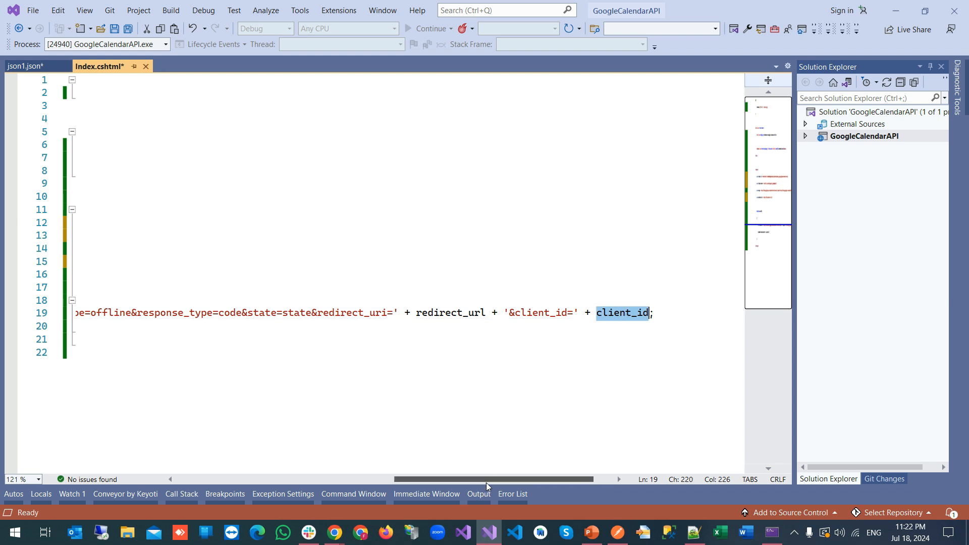
drag(488, 480, 226, 489)
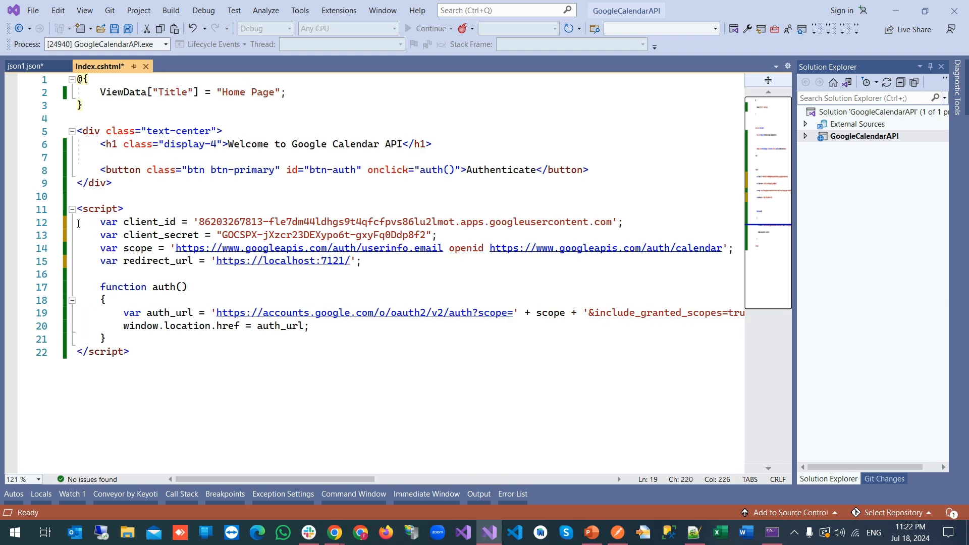
double_click(148, 225)
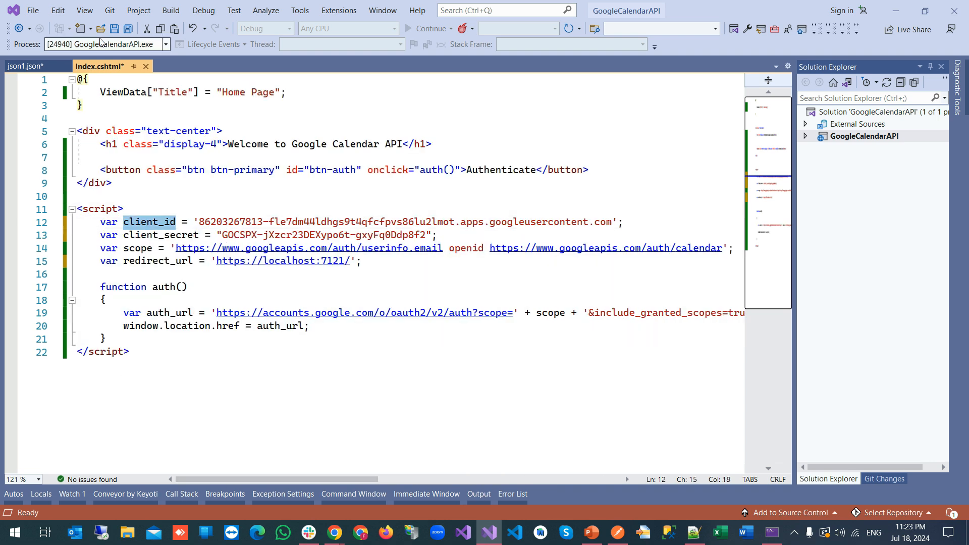
Stop debugging, save Index.cshtml, and relaunch the GoogleCalendarAPI app
click(128, 28)
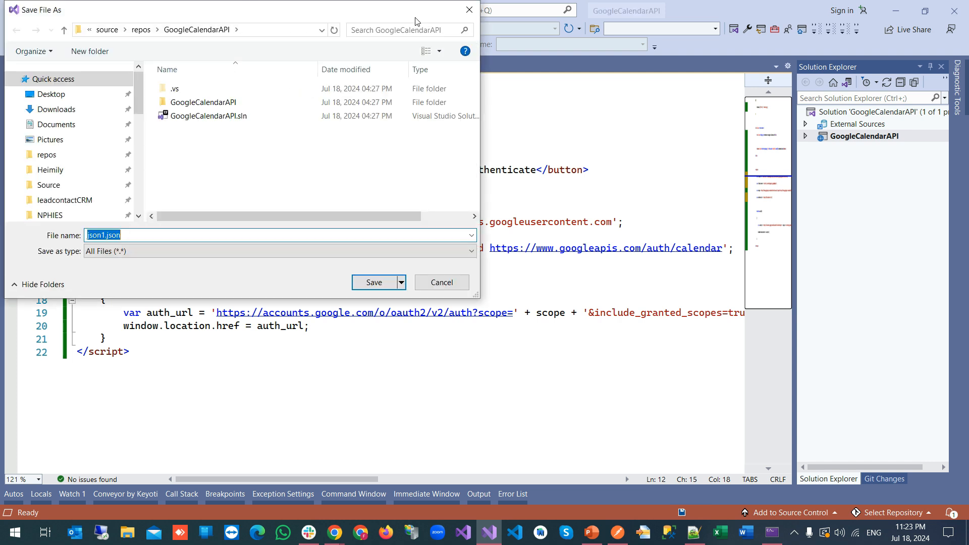
key(Escape)
click(203, 10)
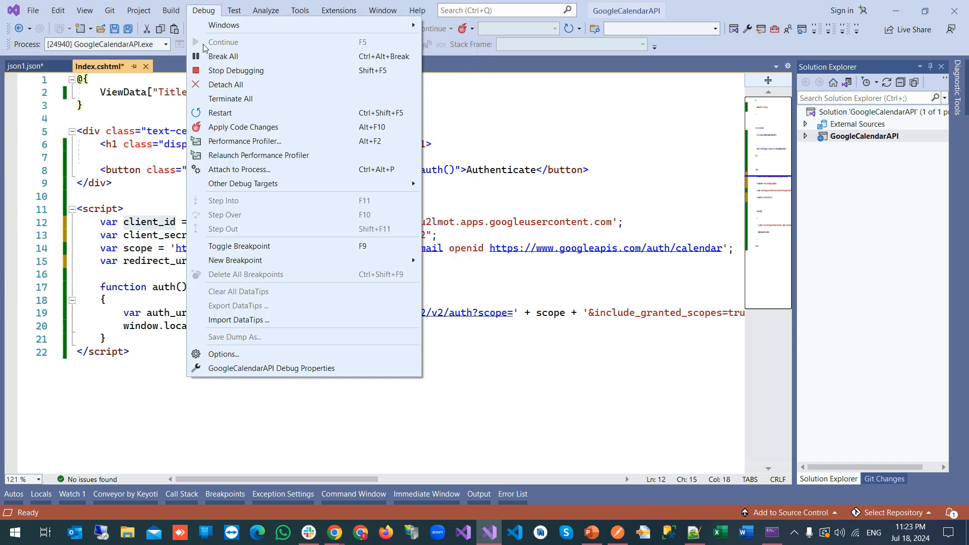
click(282, 70)
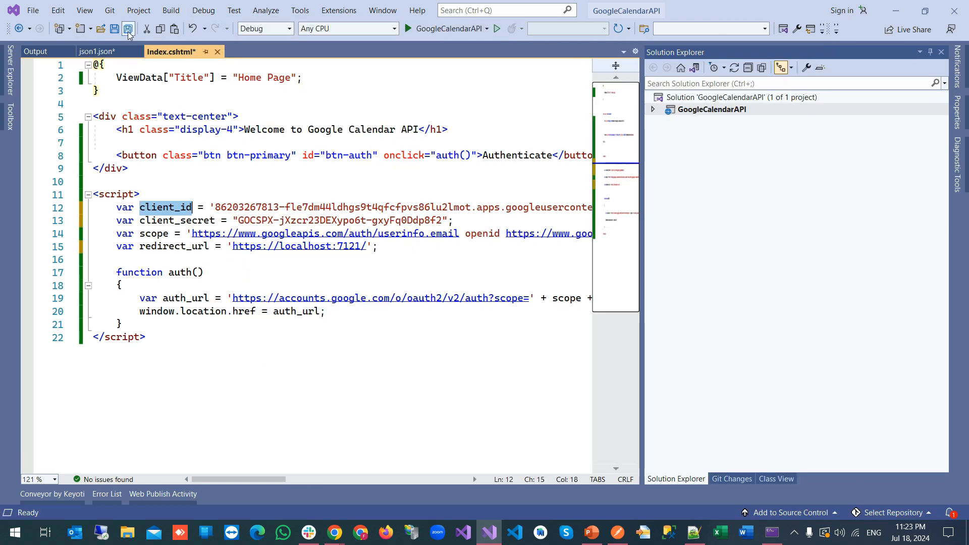
click(128, 30)
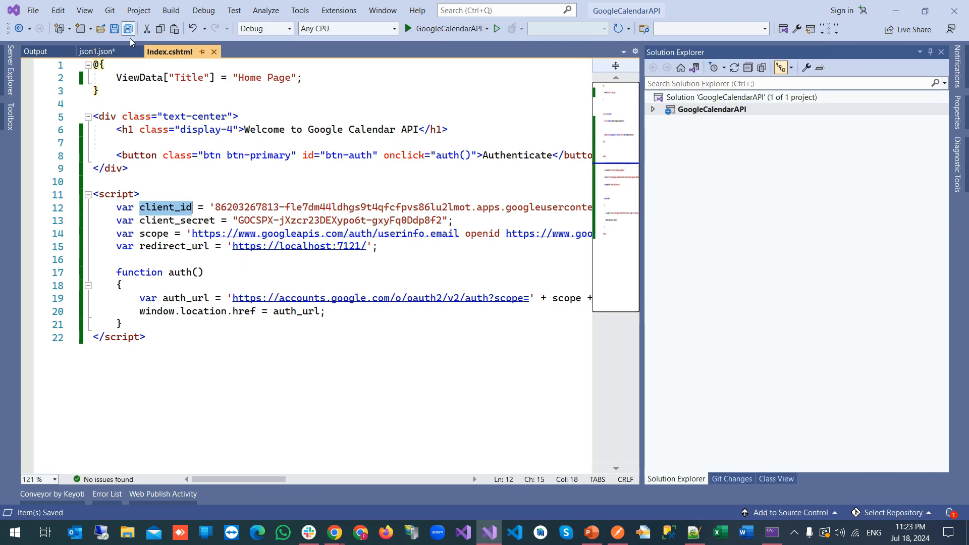
click(438, 28)
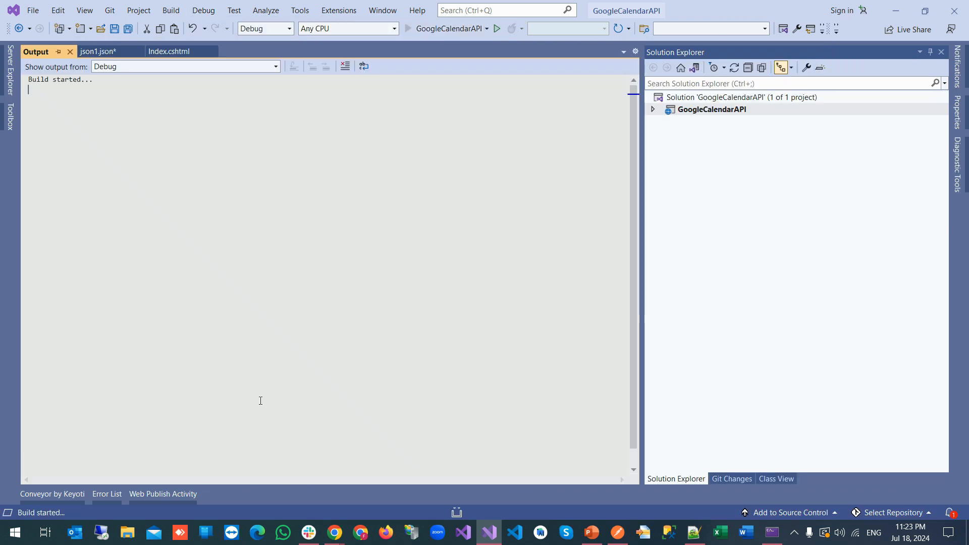
mouse_move(335, 534)
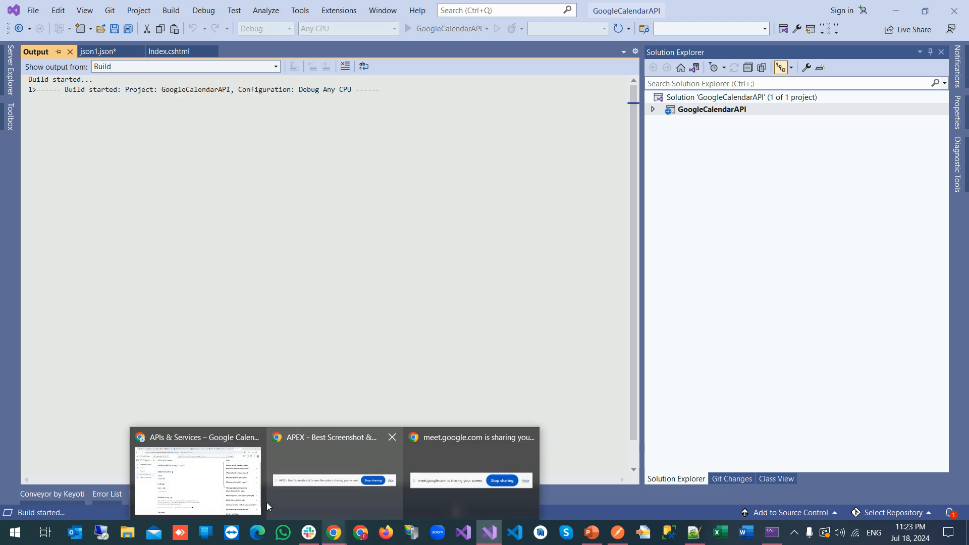
Close Chrome's old localhost, duplicate APIs & Services, Home Page and New Tab tabs, then return to Visual Studio
click(235, 494)
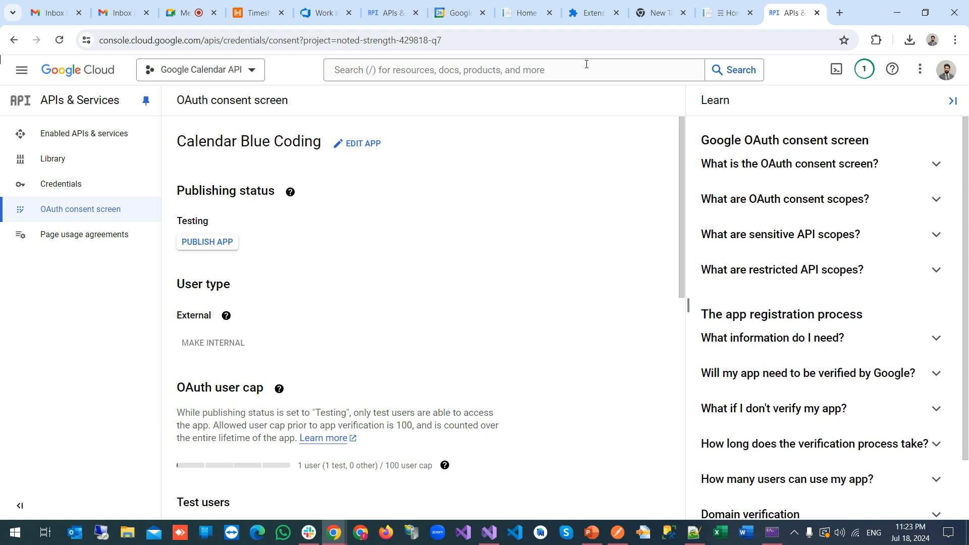
click(734, 10)
click(751, 13)
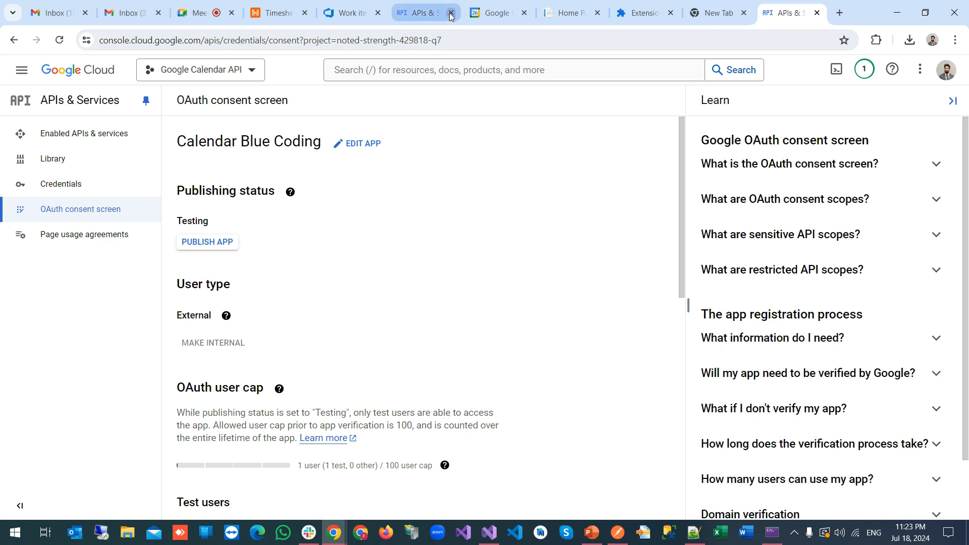
click(451, 16)
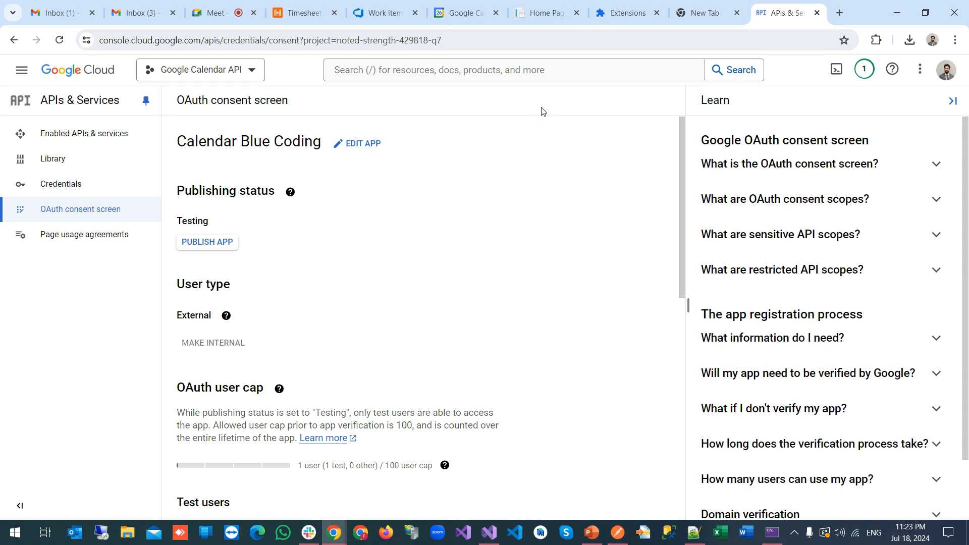
click(576, 13)
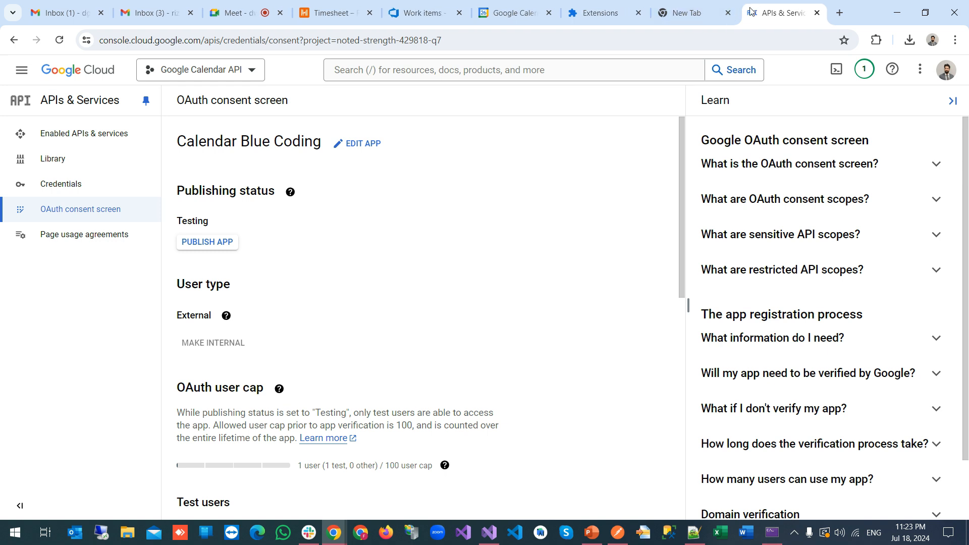
click(728, 13)
click(490, 535)
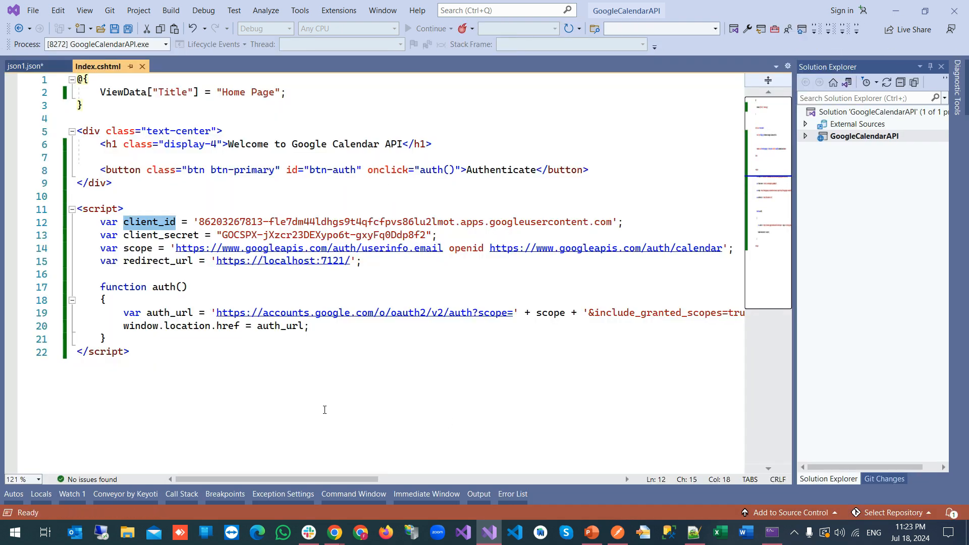
Start authentication with Authenticate on the localhost:7121 Welcome page in Chrome
click(334, 533)
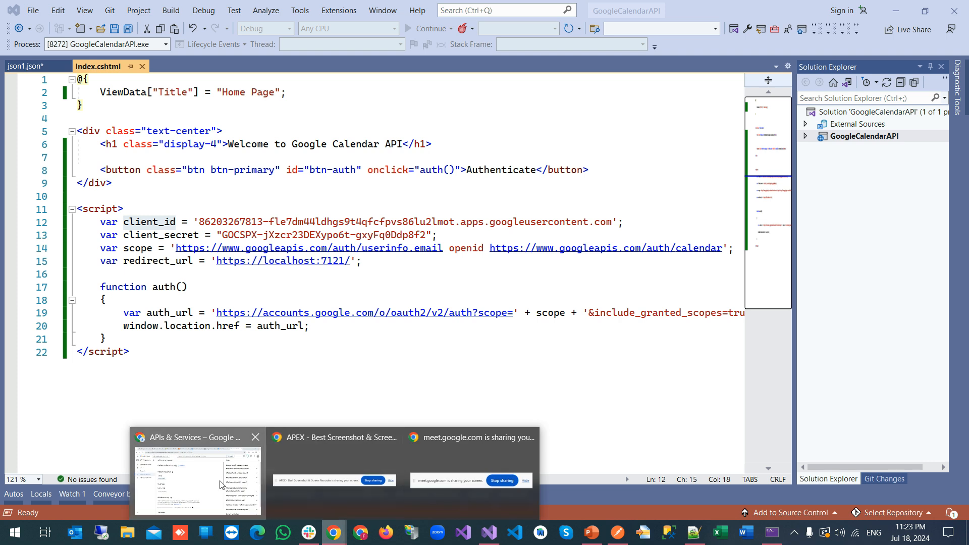
click(220, 485)
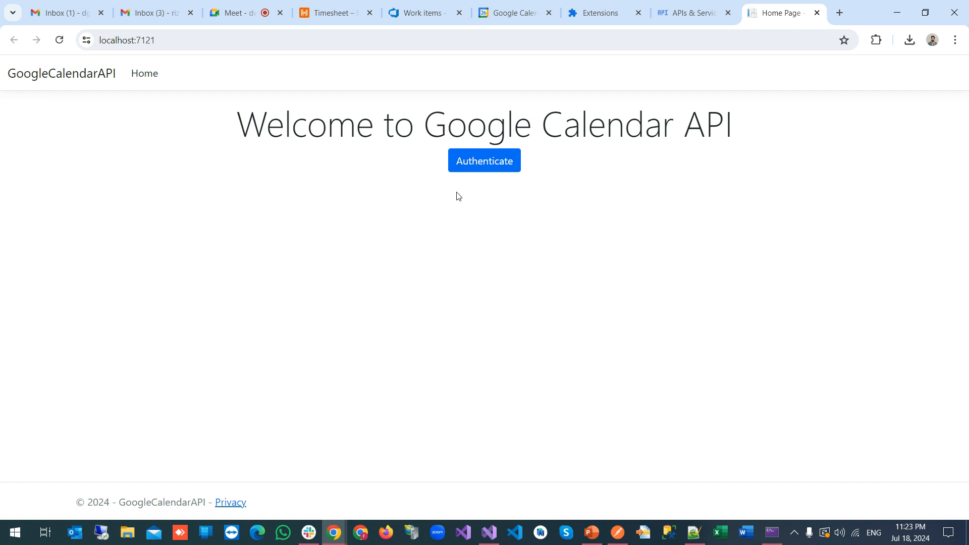
click(478, 167)
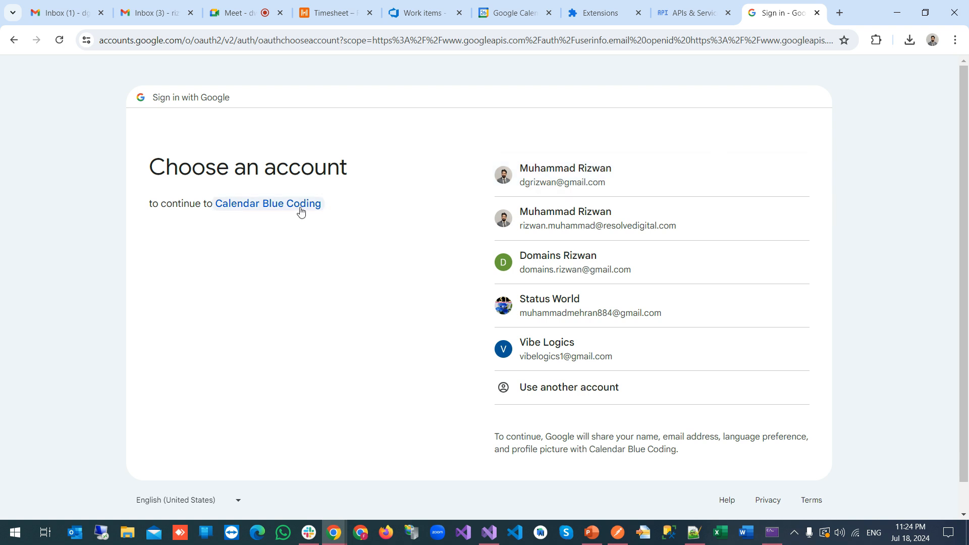
Sign in with the first account, check developer info, and continue past the unverified-app warning
click(574, 174)
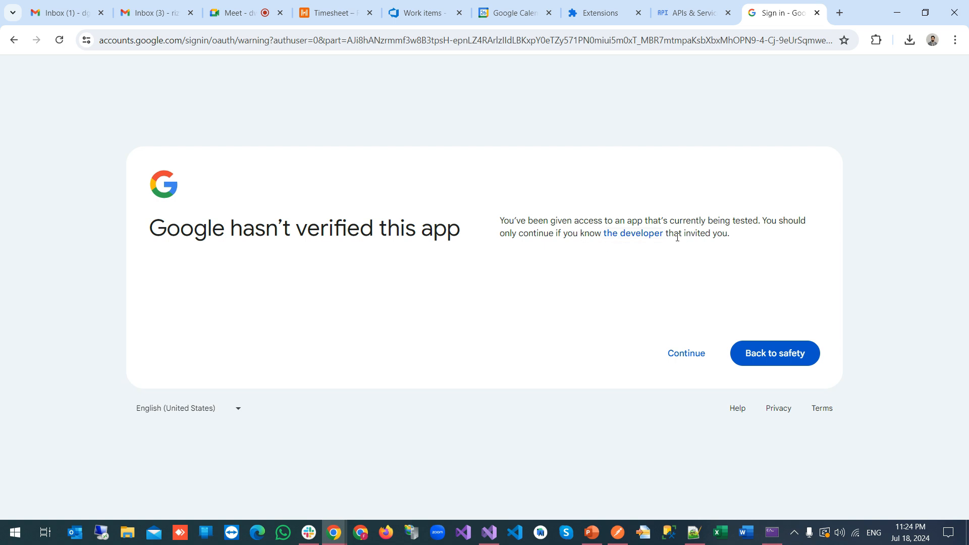
click(634, 237)
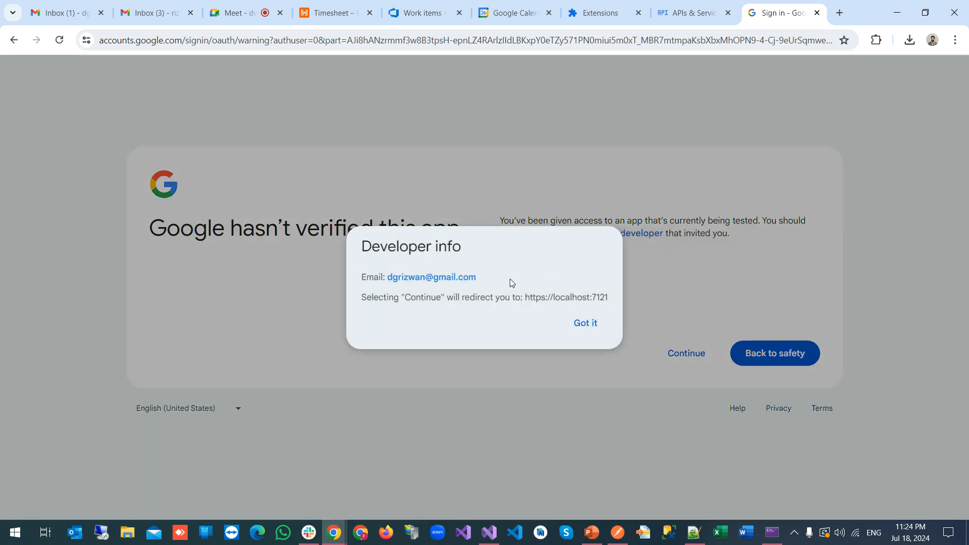
click(587, 329)
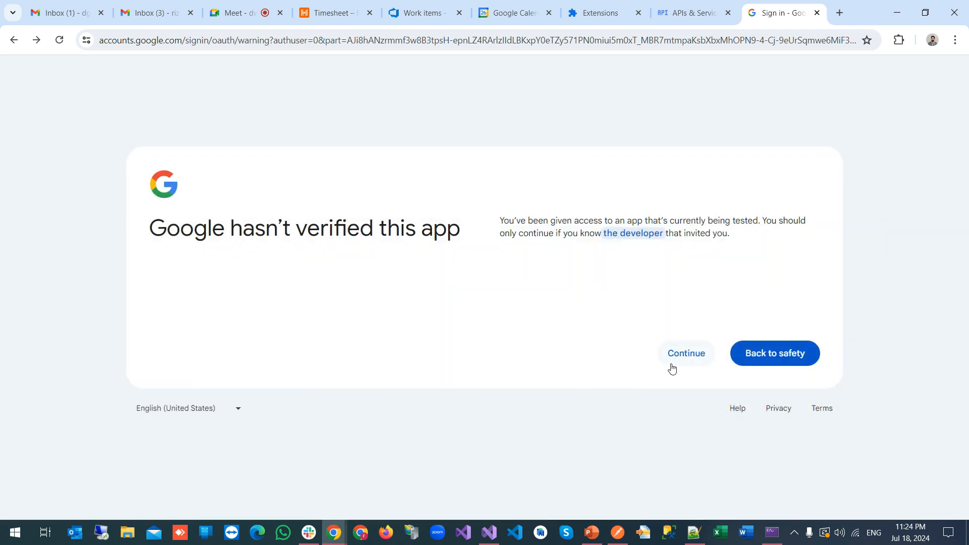
click(687, 355)
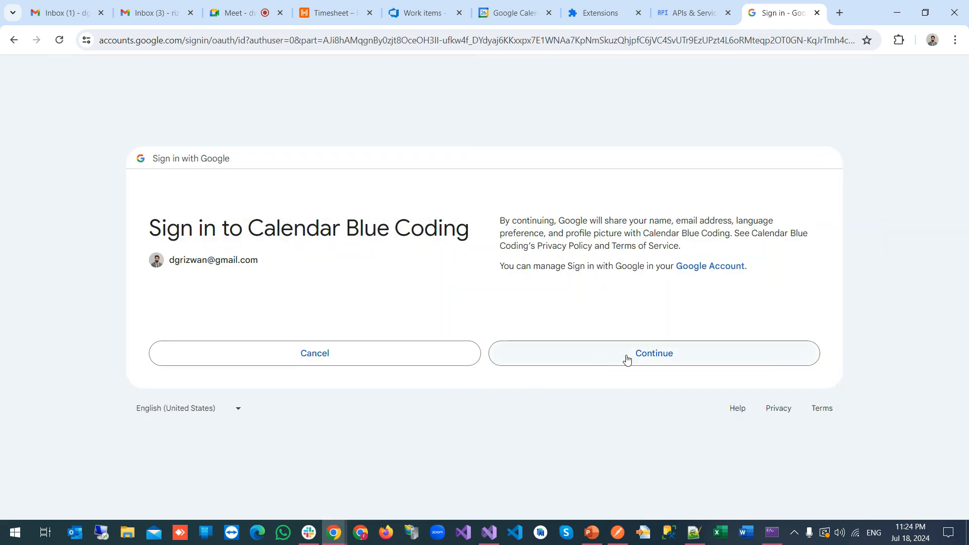
click(626, 357)
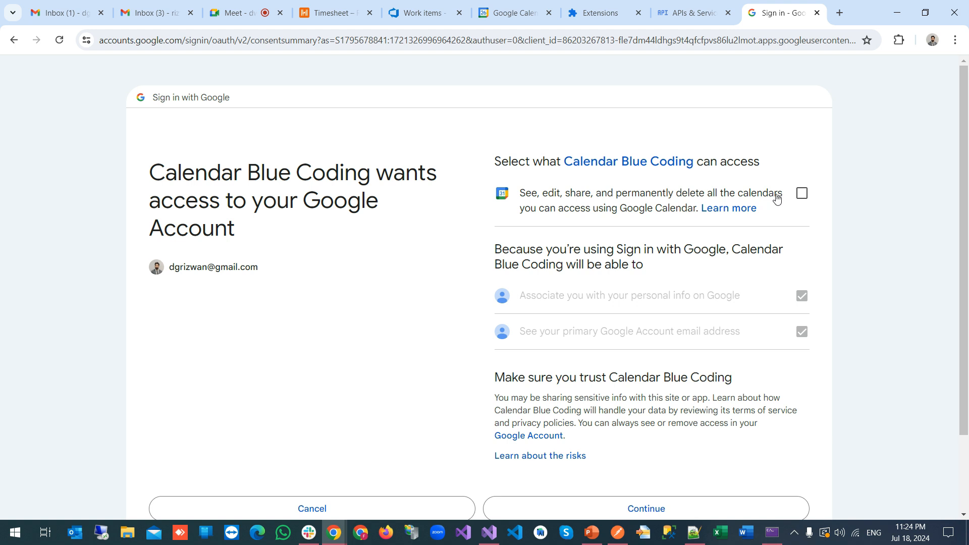
Allow Calendar Blue Coding to manage Google calendars, approve access, and select the returned redirect URL
click(802, 196)
scroll(655, 320, down, 1)
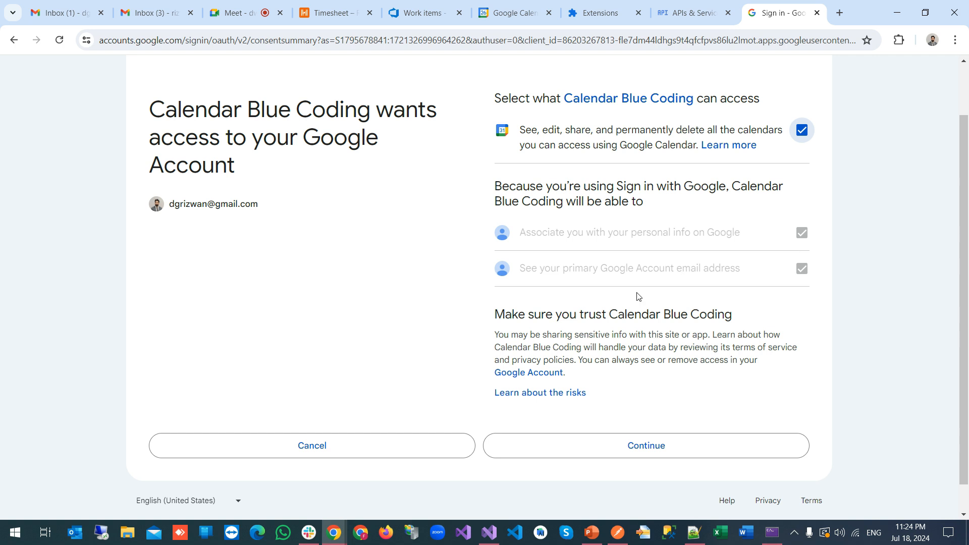
scroll(638, 297, down, 1)
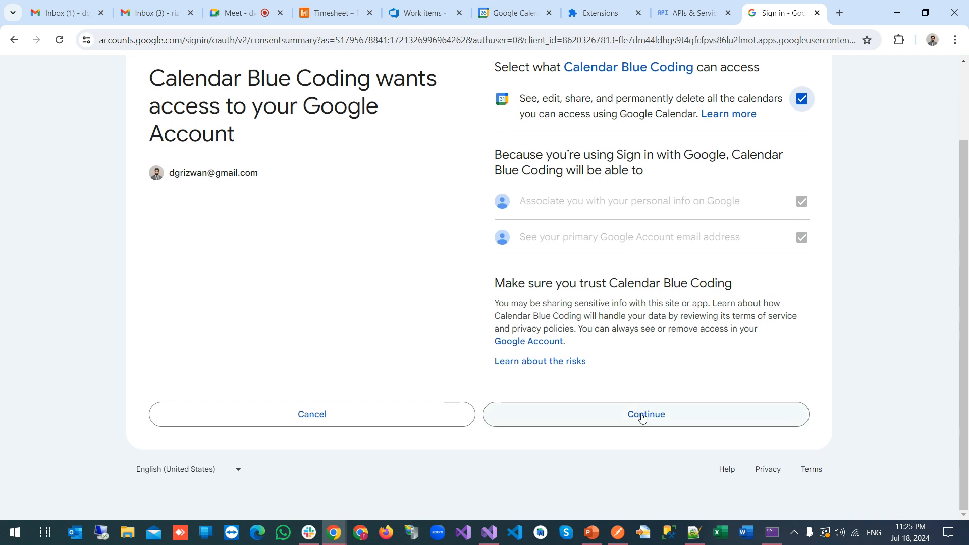
click(642, 416)
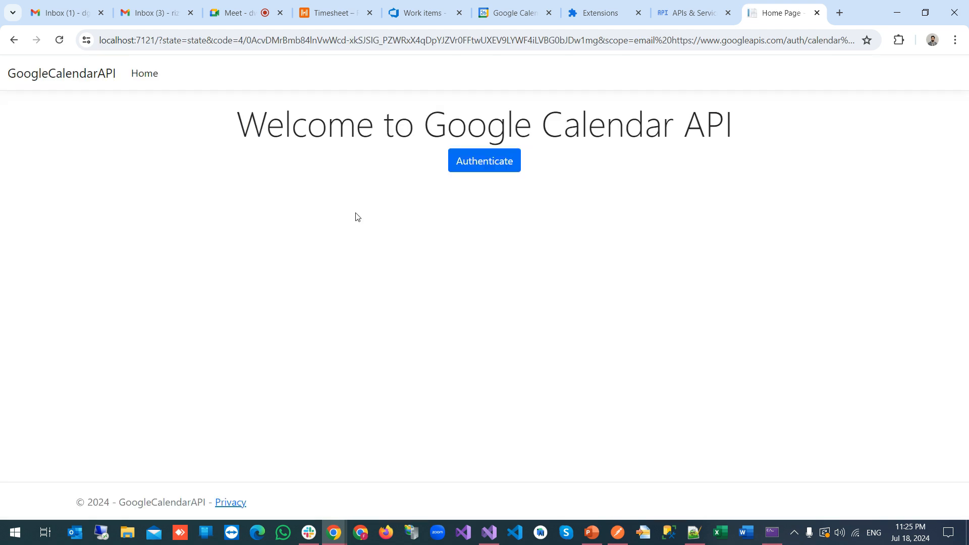
click(382, 41)
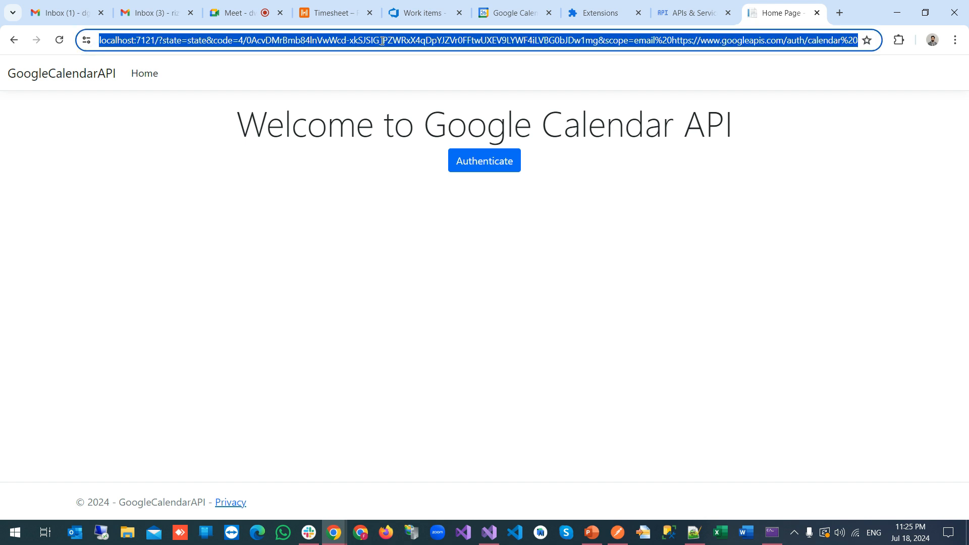
Paste the redirect URL into a new maximized Notepad++ document, new 86
click(694, 533)
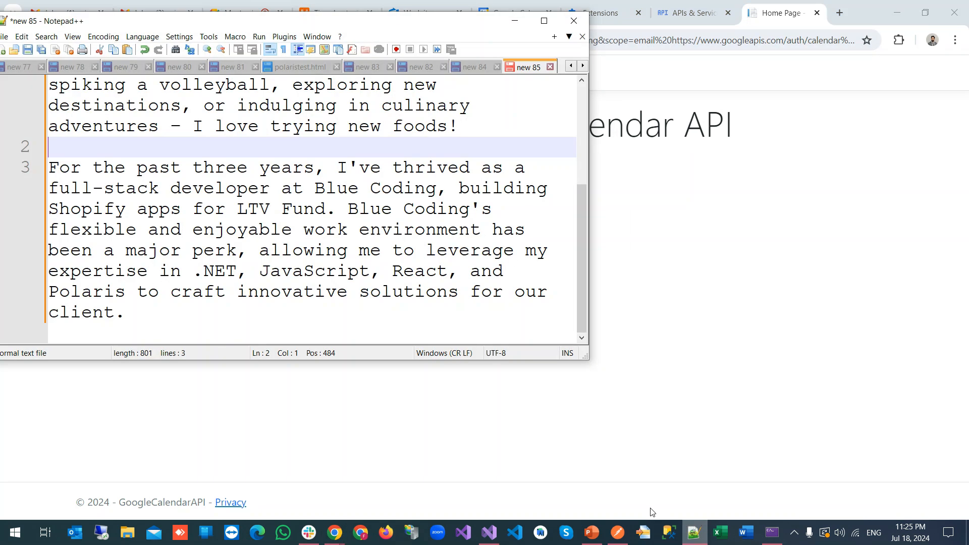
click(544, 20)
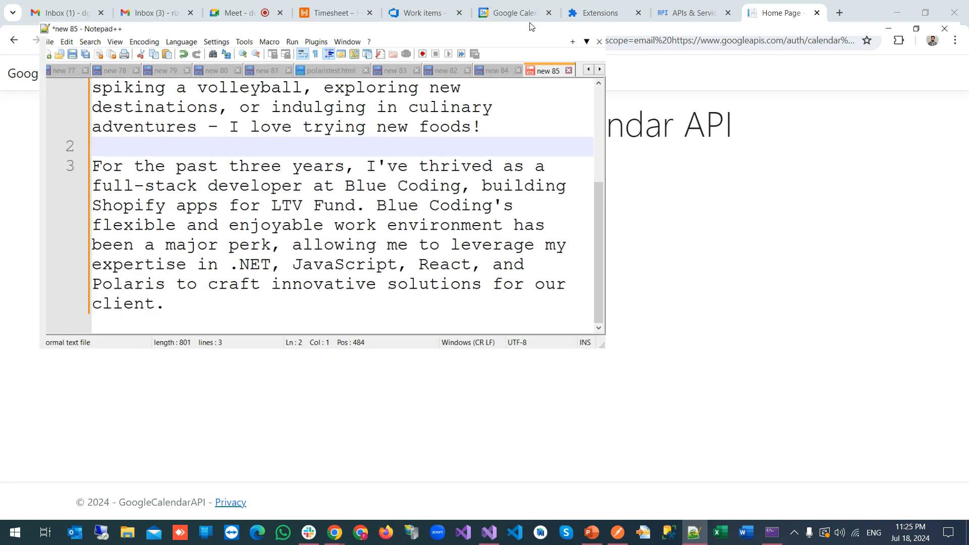
click(481, 52)
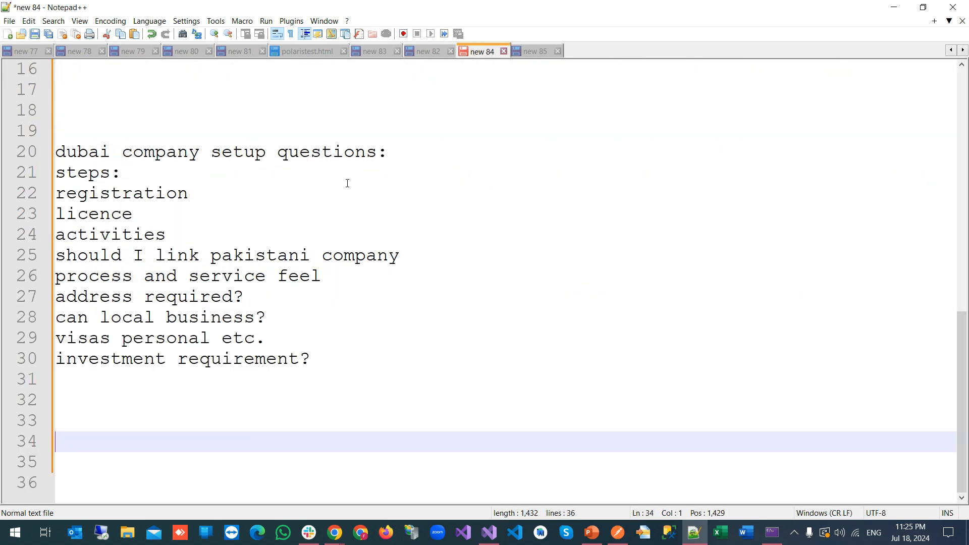
click(8, 35)
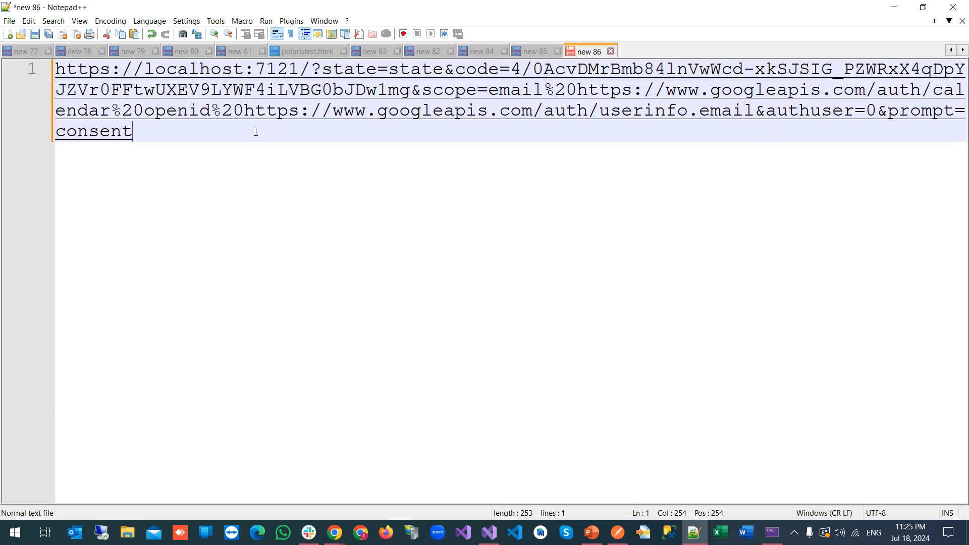
Highlight the localhost:7121 host, the authorization code and the consent prompt value in the URL
drag(300, 71, 145, 82)
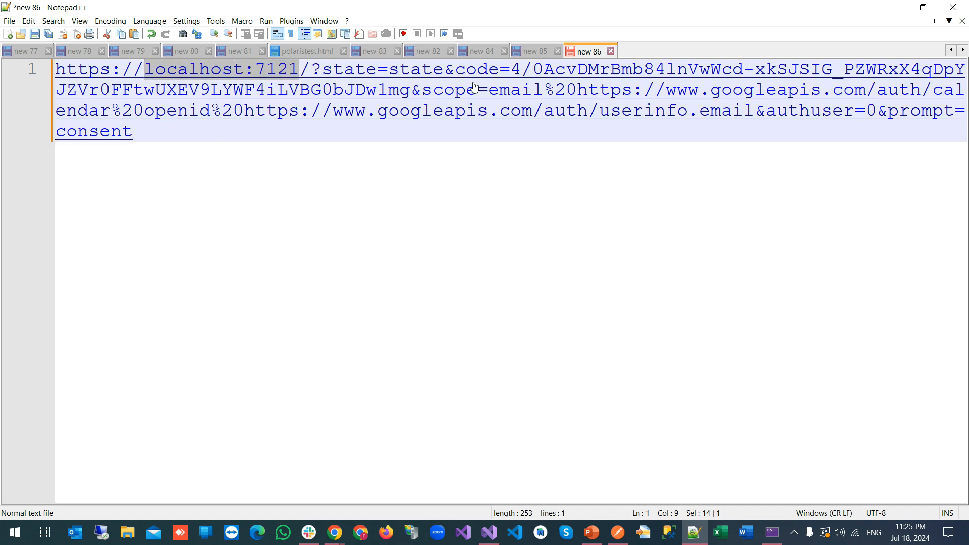
click(512, 74)
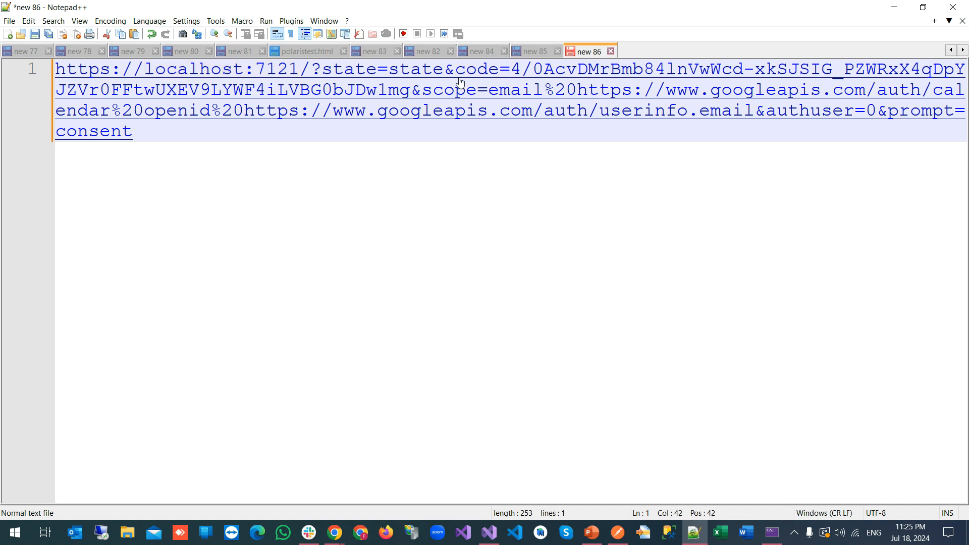
drag(508, 77, 407, 101)
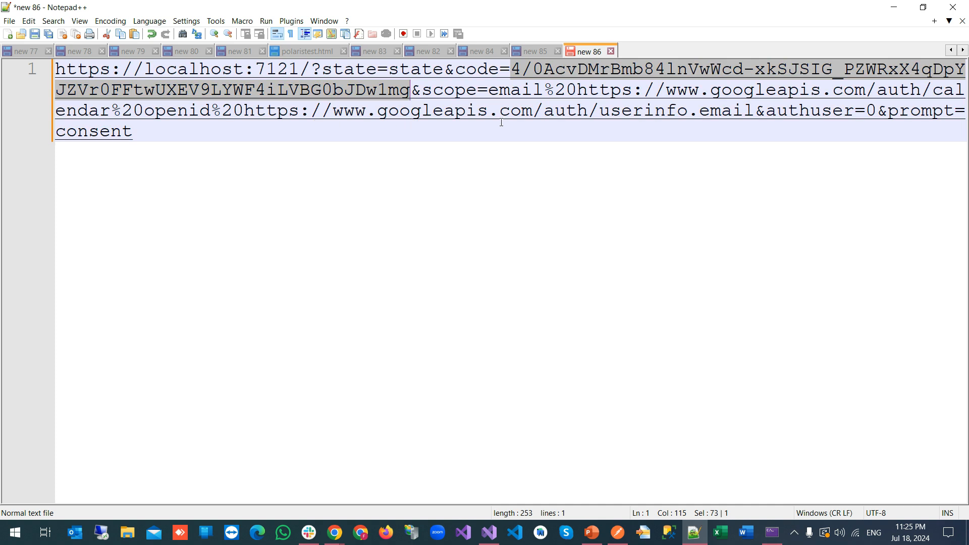
drag(135, 132, 55, 136)
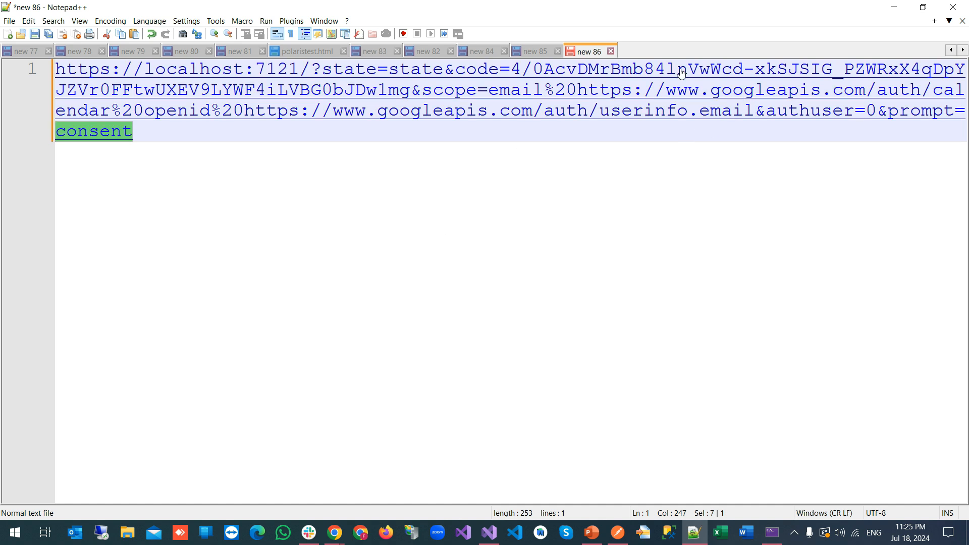
Show the Postman token request, highlight the oauth2.googleapis.com/token URL, and enlarge the body pane
click(620, 535)
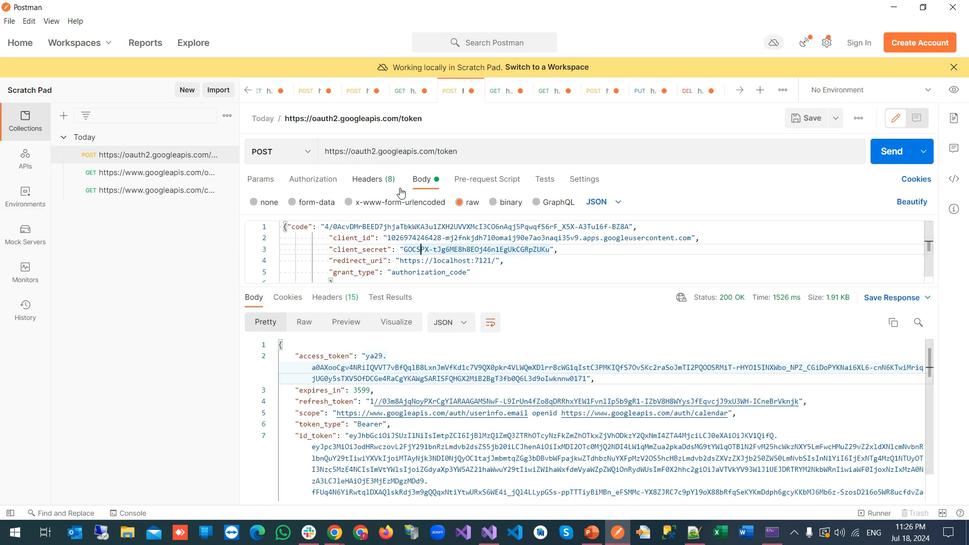
click(468, 251)
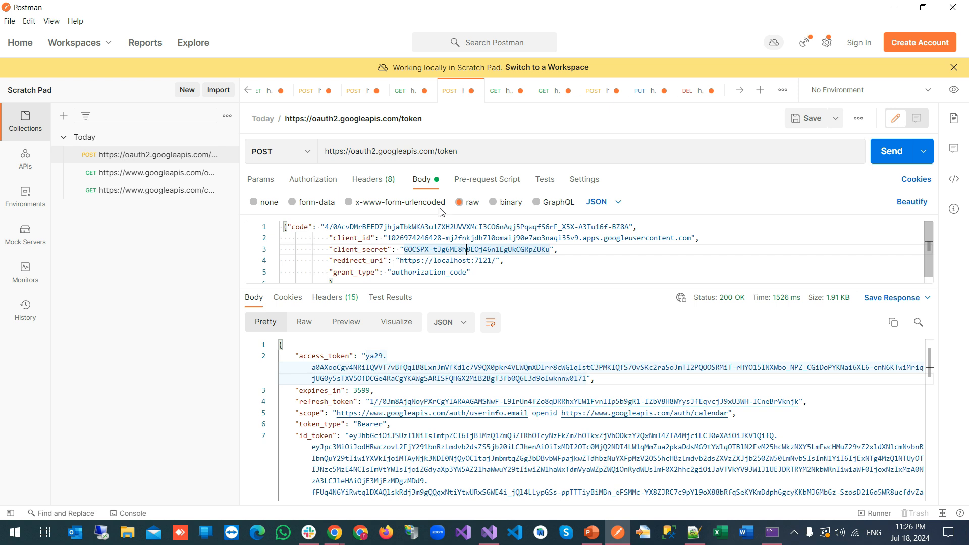
click(472, 154)
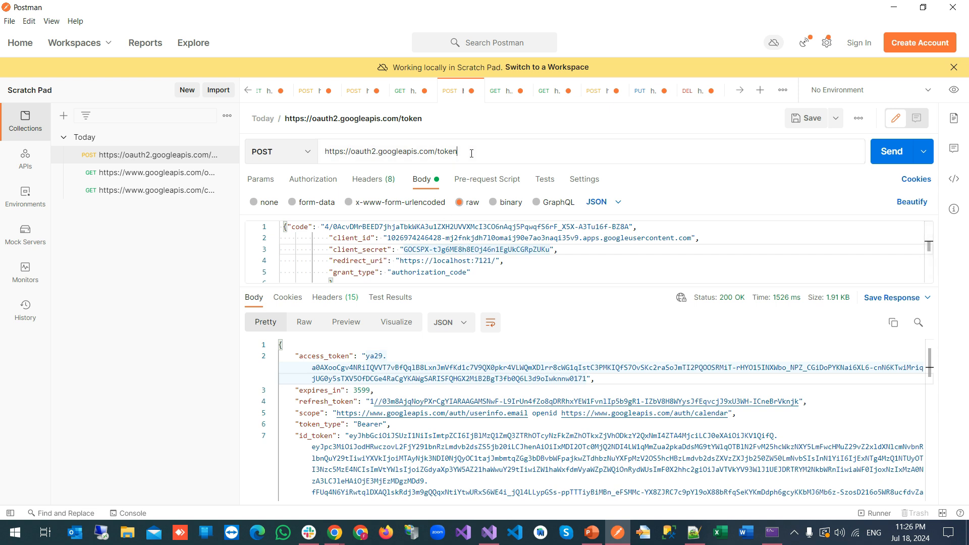
drag(471, 154, 326, 155)
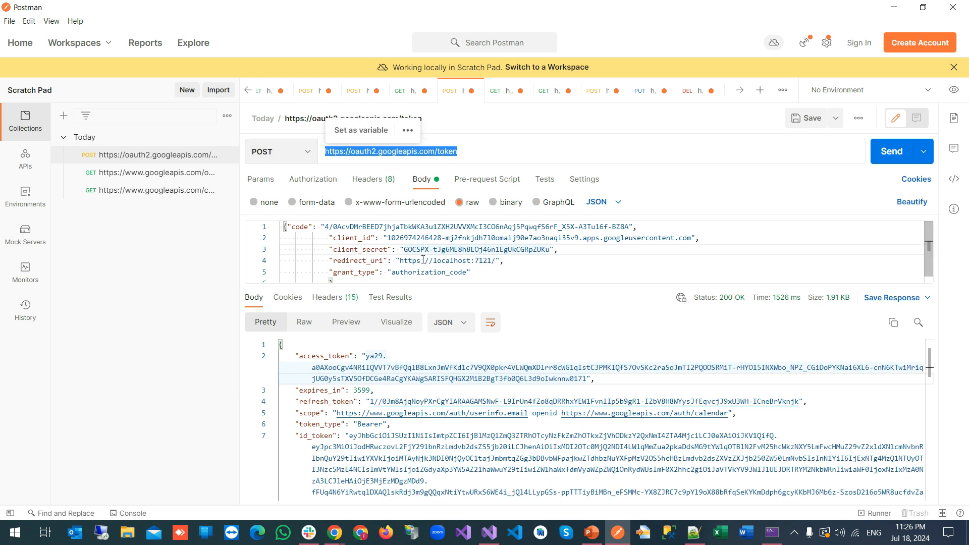
drag(531, 286, 525, 381)
click(381, 300)
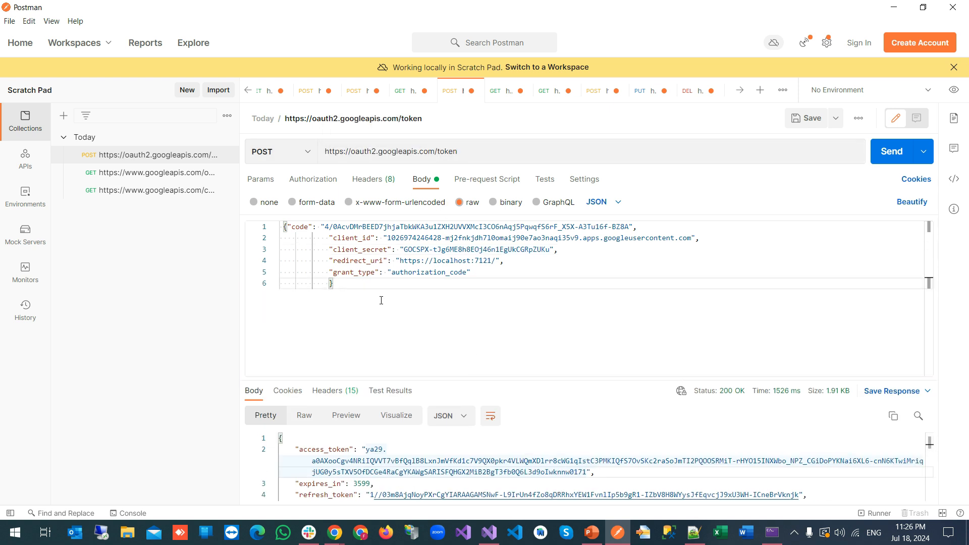
Review the body's client_secret, redirect_uri and authorization_code fields, then select the old code value
click(301, 227)
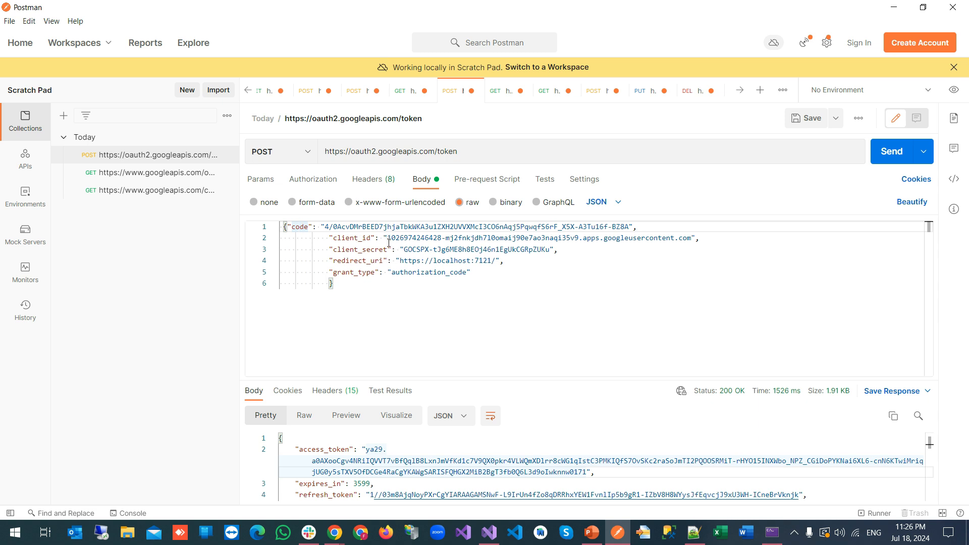
double_click(385, 250)
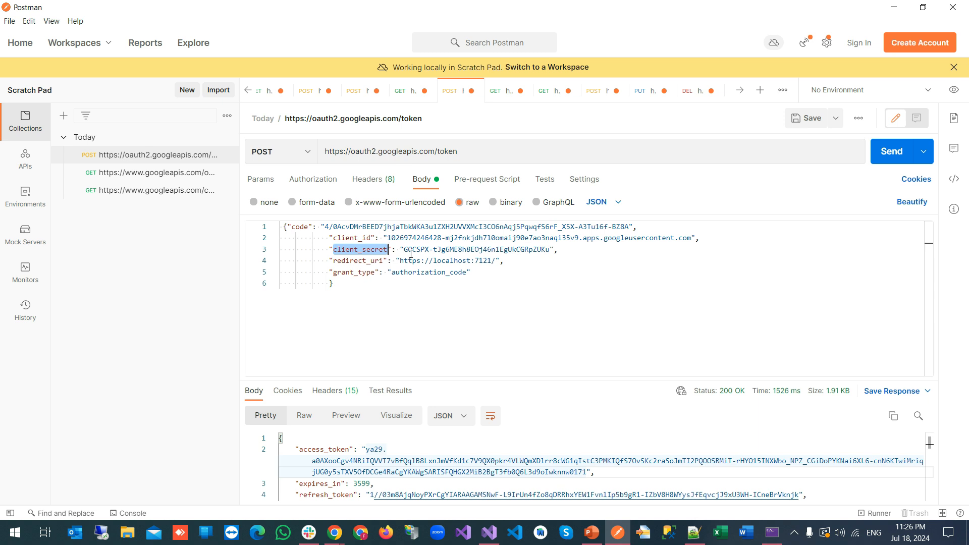
drag(384, 261, 333, 260)
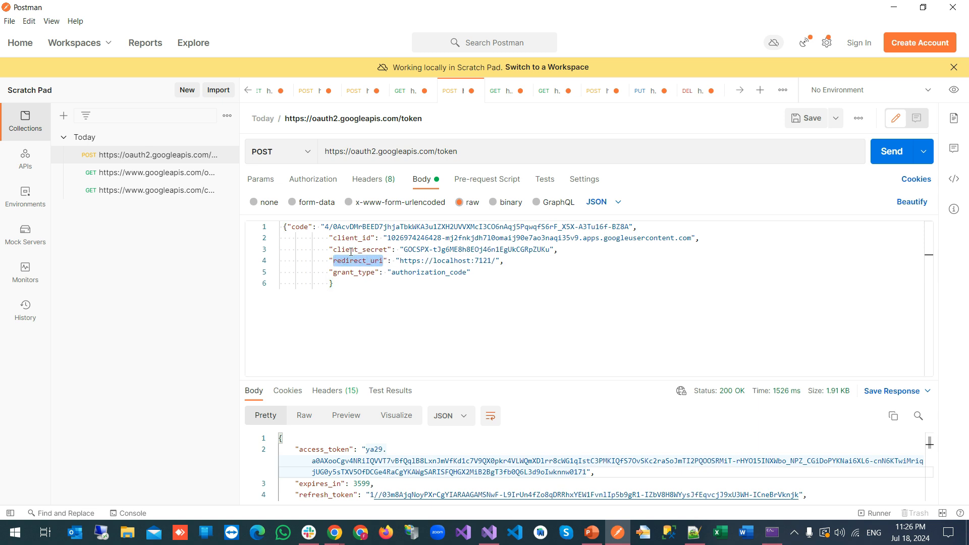
drag(409, 272, 463, 275)
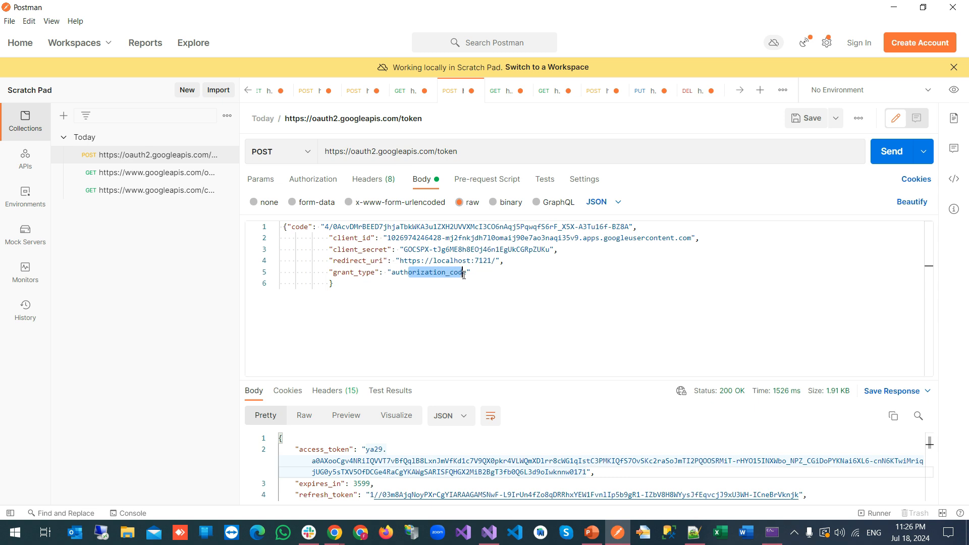
click(326, 245)
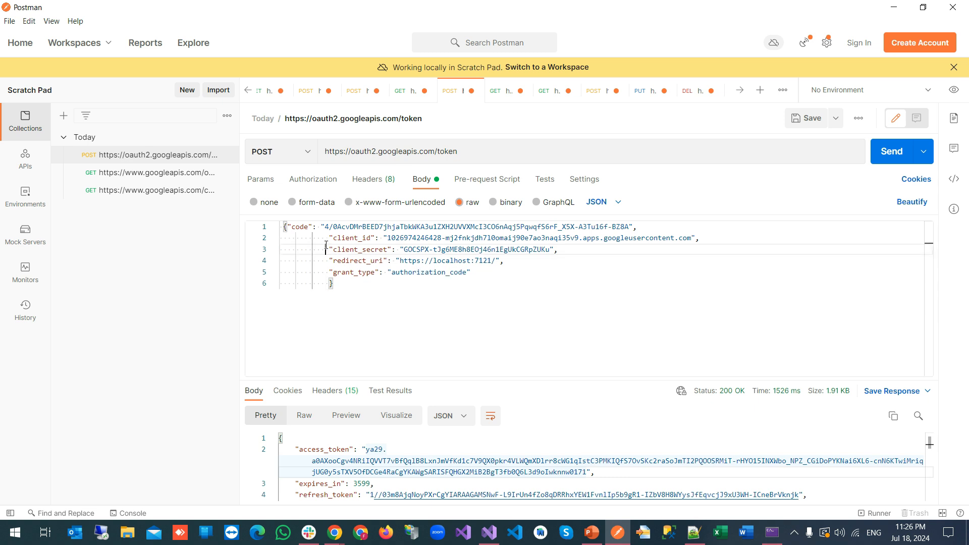
drag(325, 228, 629, 227)
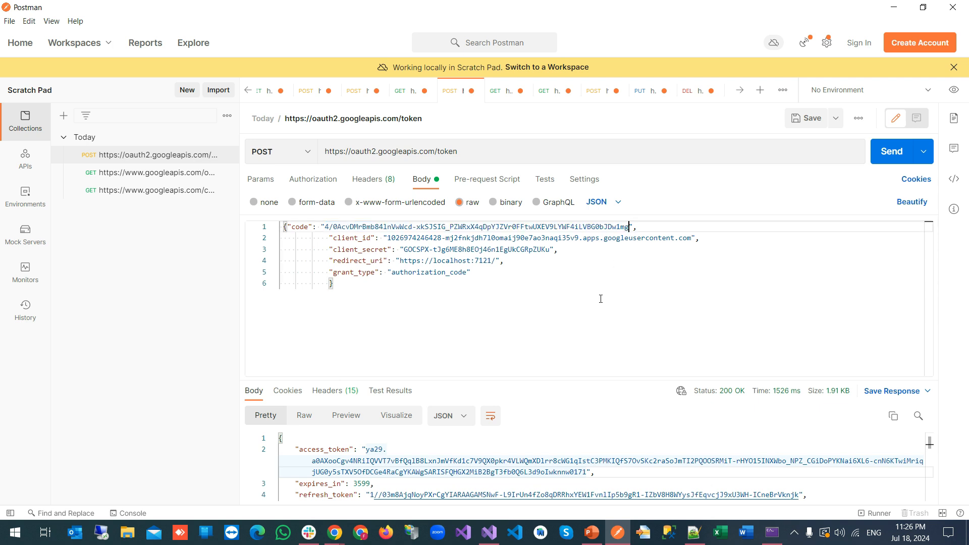
Copy the client_id from Index.cshtml and paste it over the old client_id in Postman's body
click(489, 535)
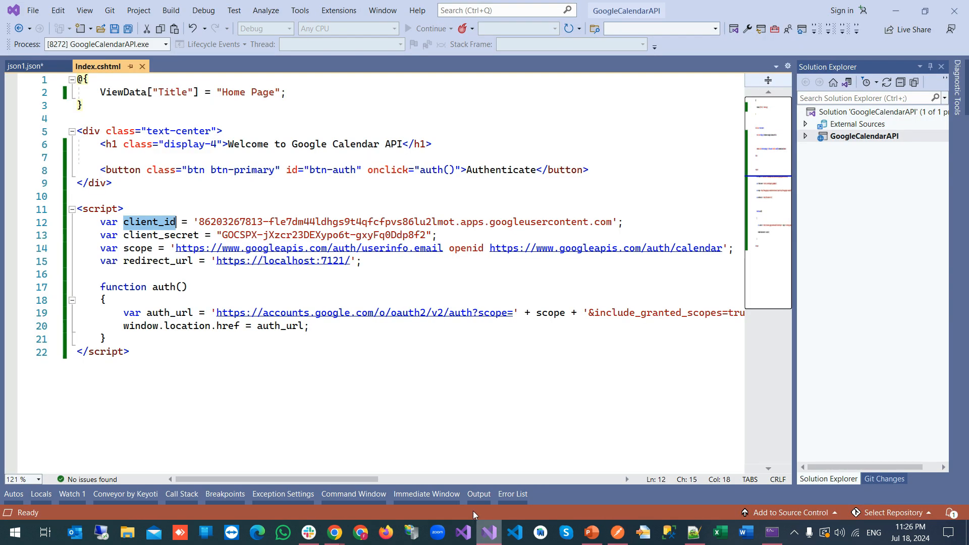
click(200, 222)
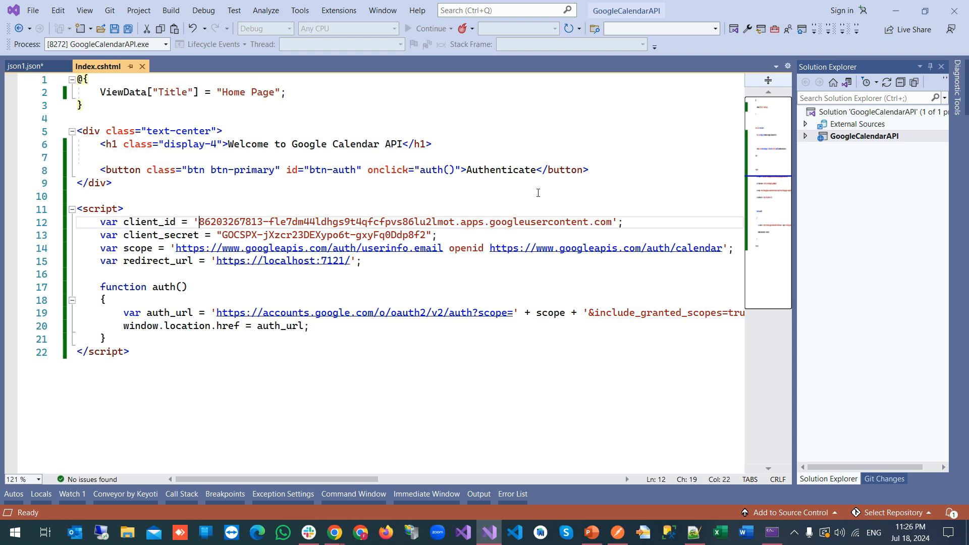
shift+click(612, 222)
key(ctrl+c)
click(618, 532)
double_click(389, 241)
drag(692, 238, 692, 238)
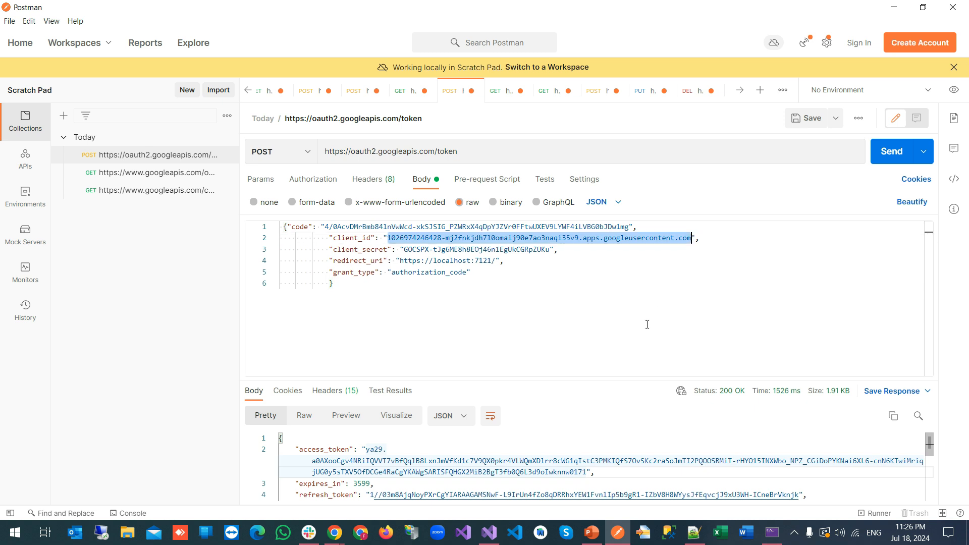
key(ctrl+v)
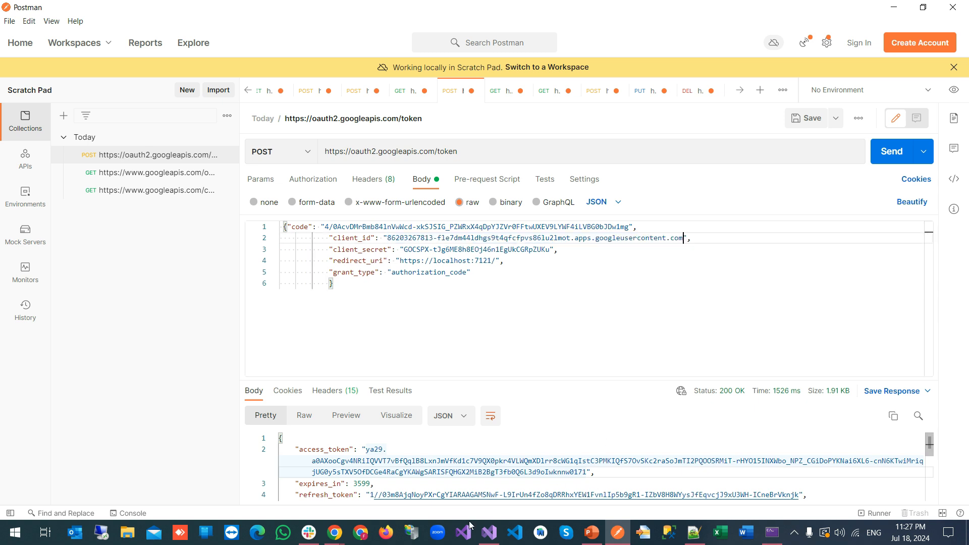
Replace the body's client_secret with the value from Index.cshtml and send the token request
click(489, 536)
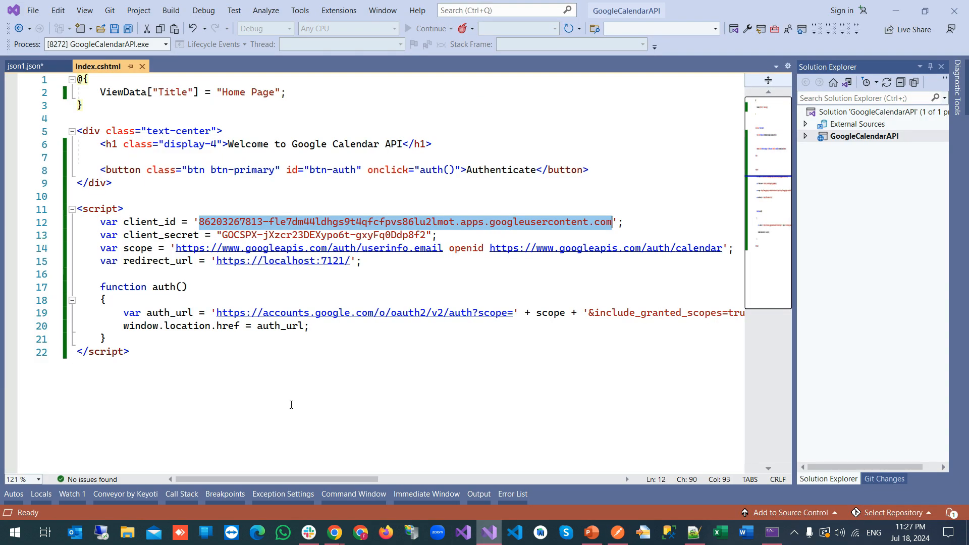
click(224, 236)
shift+click(427, 236)
key(ctrl+c)
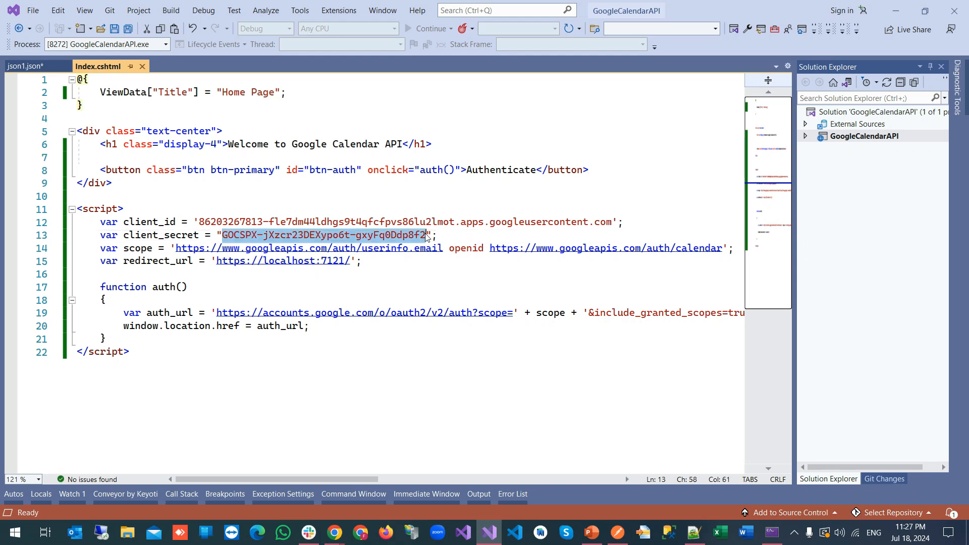
click(617, 532)
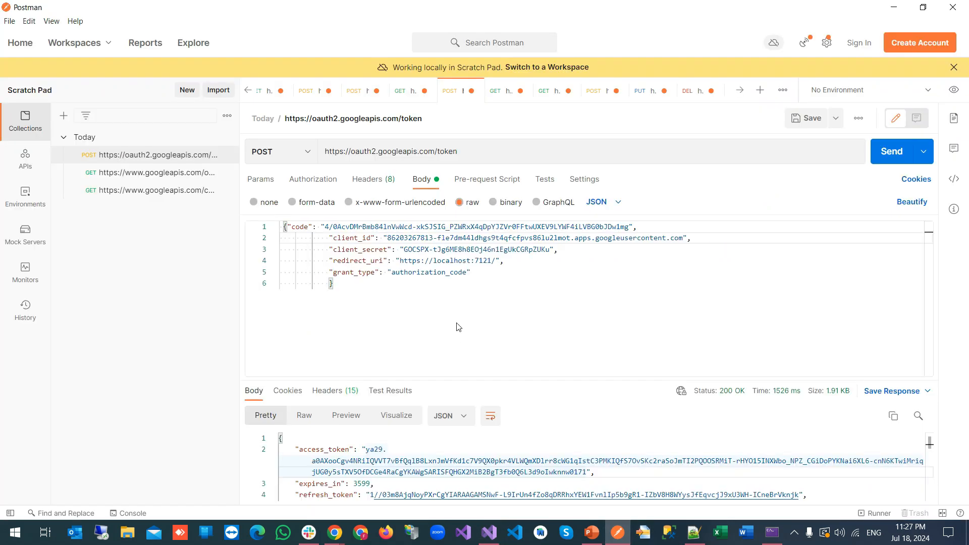
drag(402, 247, 551, 250)
key(ctrl+v)
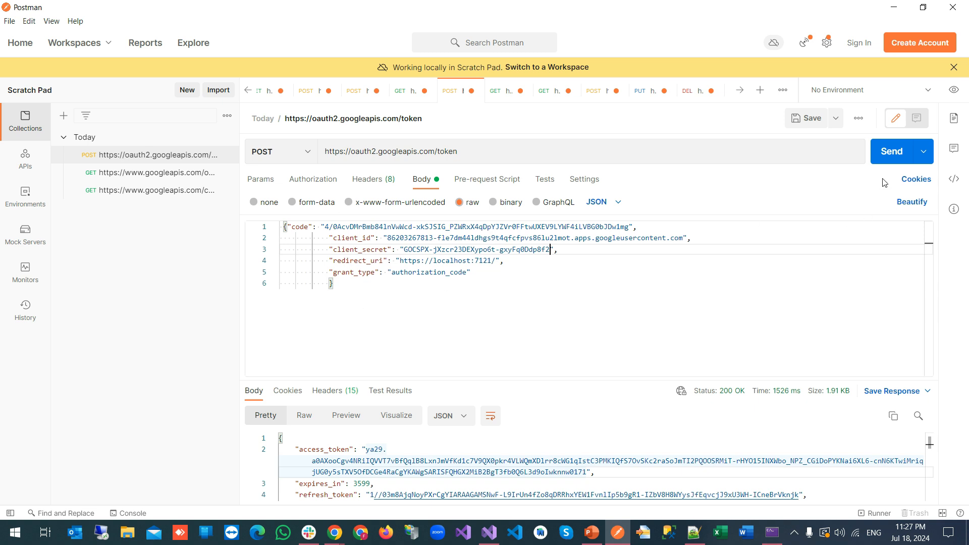
click(897, 151)
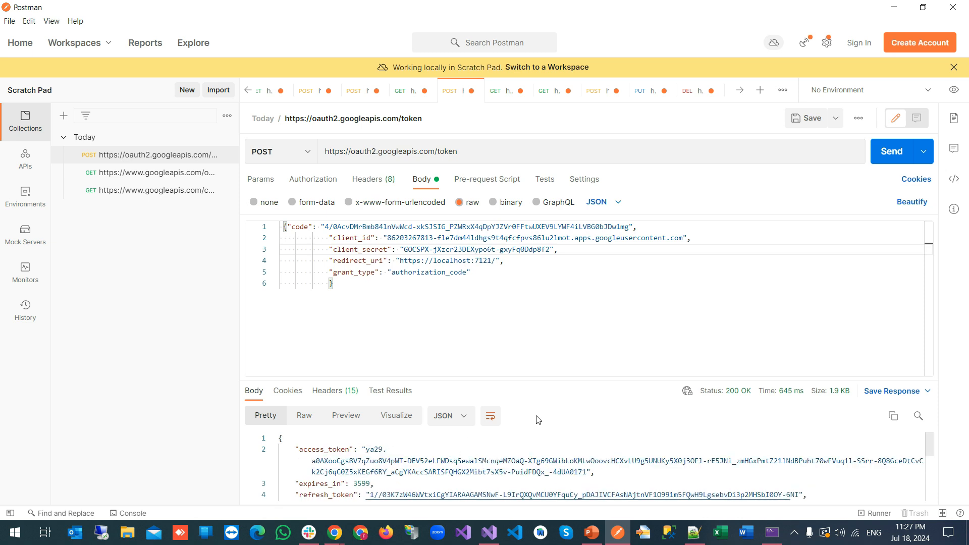
Enlarge the response pane and inspect the refresh_token, id_token and access_token values in the 200 OK response
drag(600, 380, 594, 304)
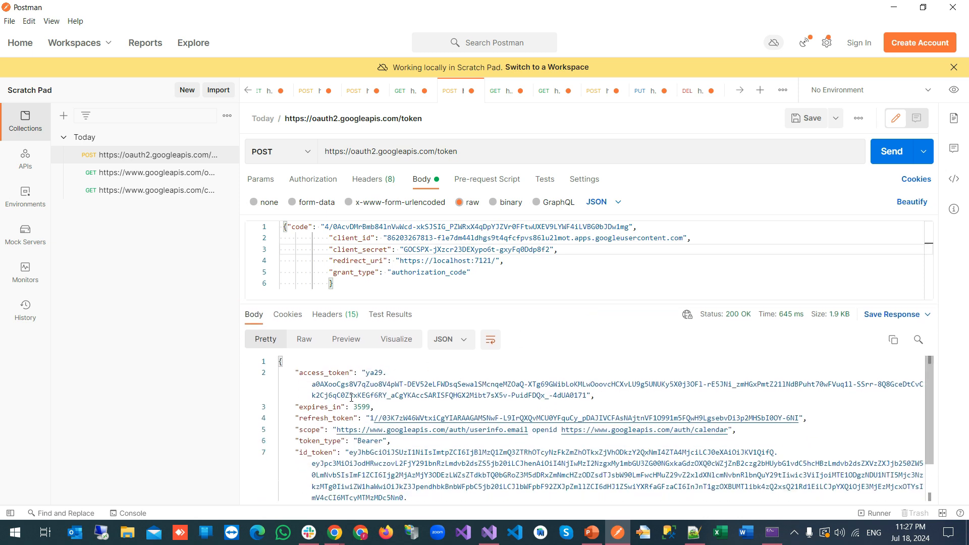
scroll(355, 411, down, 1)
scroll(349, 408, up, 1)
drag(370, 418, 799, 418)
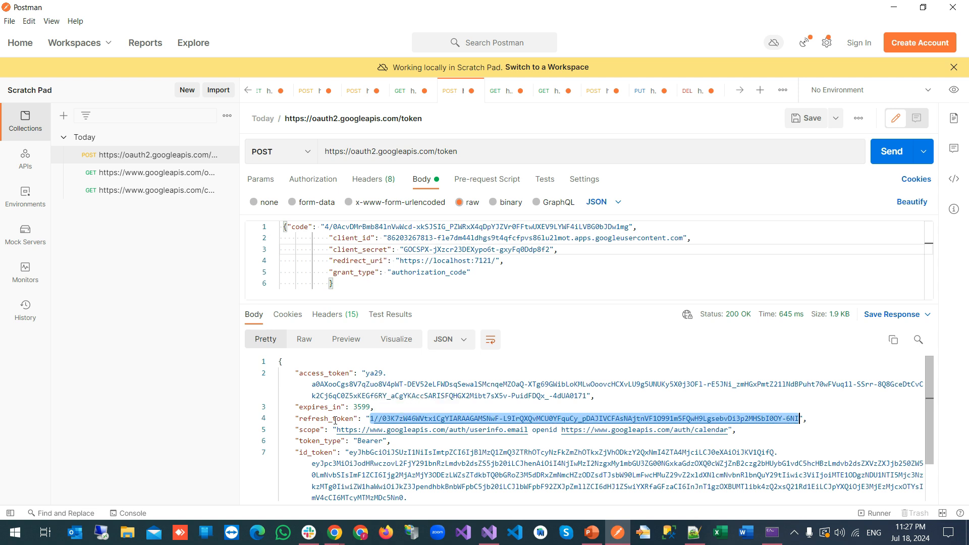
double_click(335, 419)
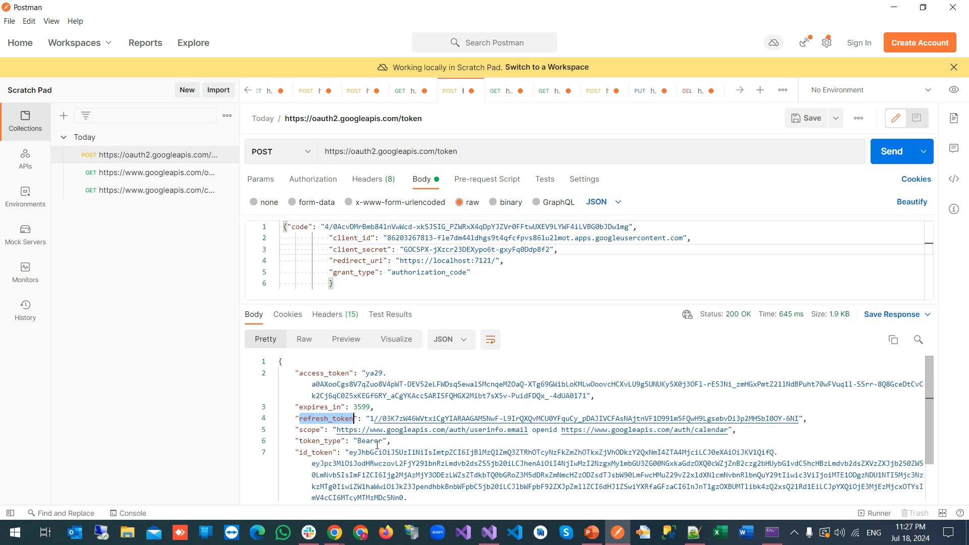
scroll(329, 444, down, 2)
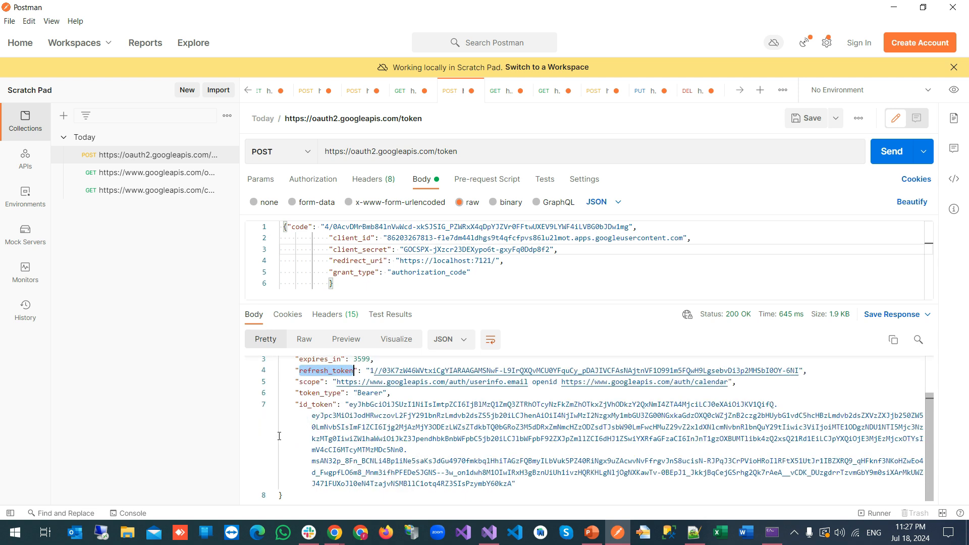
mouse_move(308, 404)
mouse_down()
mouse_move(333, 405)
mouse_move(302, 408)
mouse_up()
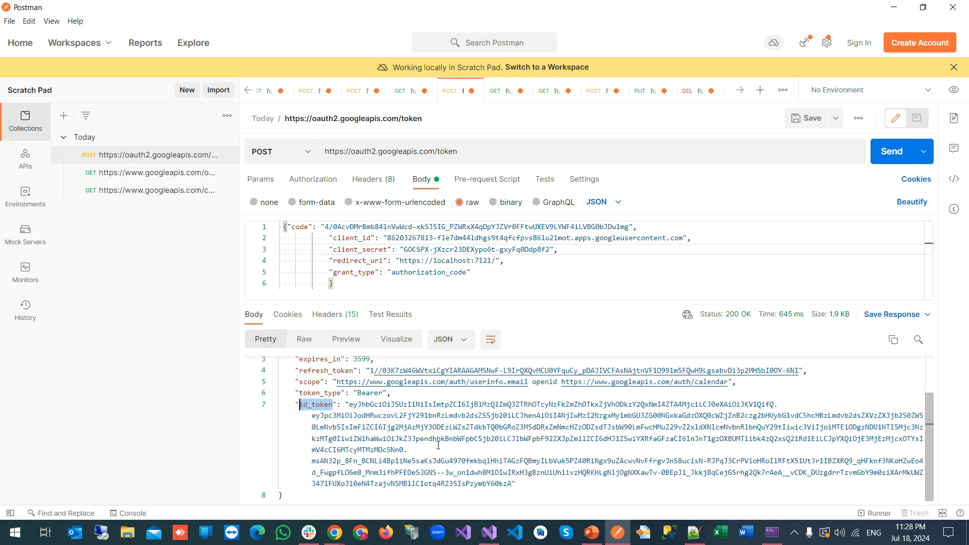
scroll(438, 446, up, 1)
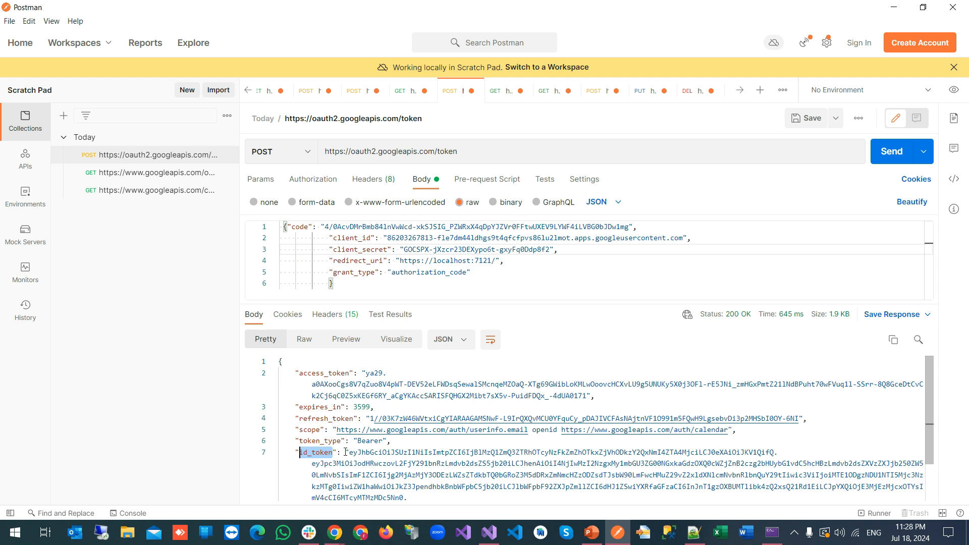
drag(366, 373, 587, 395)
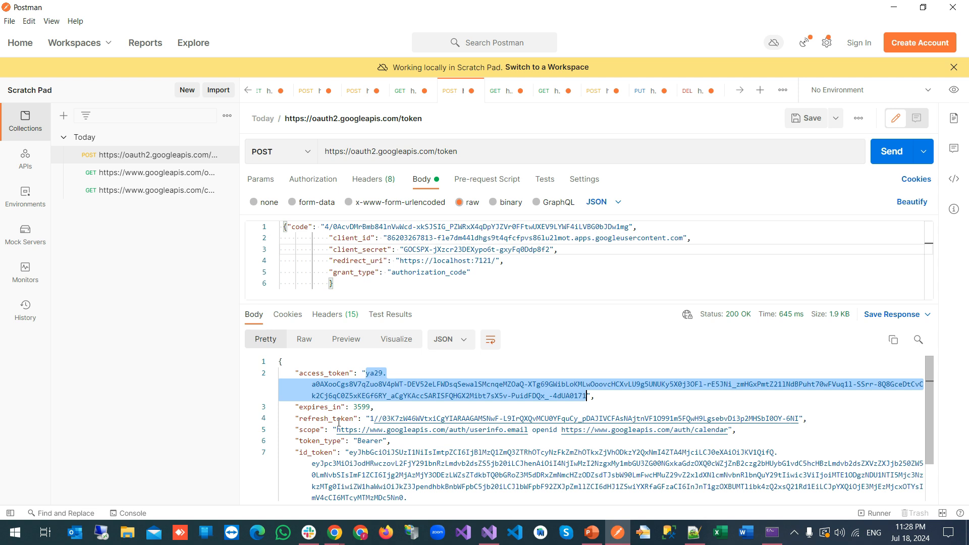
double_click(329, 374)
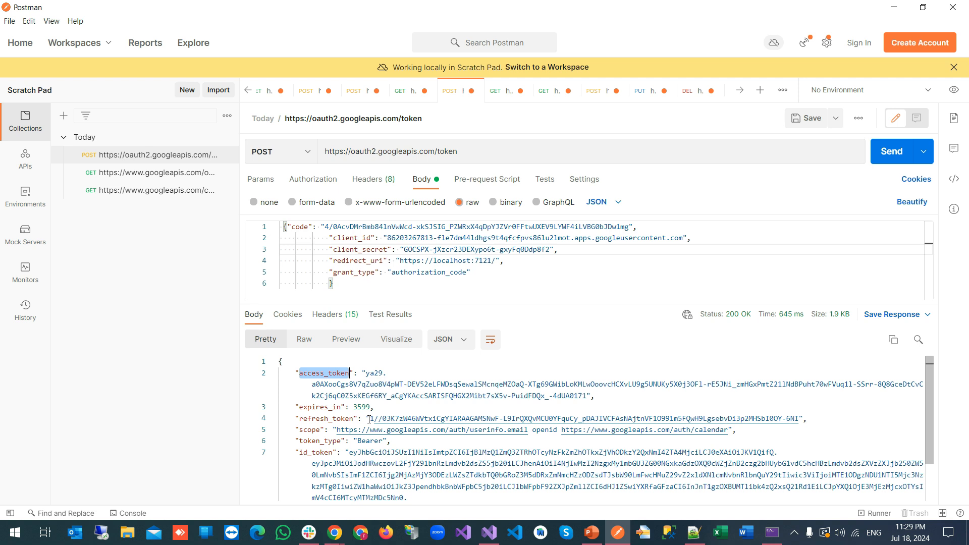
drag(370, 418, 420, 418)
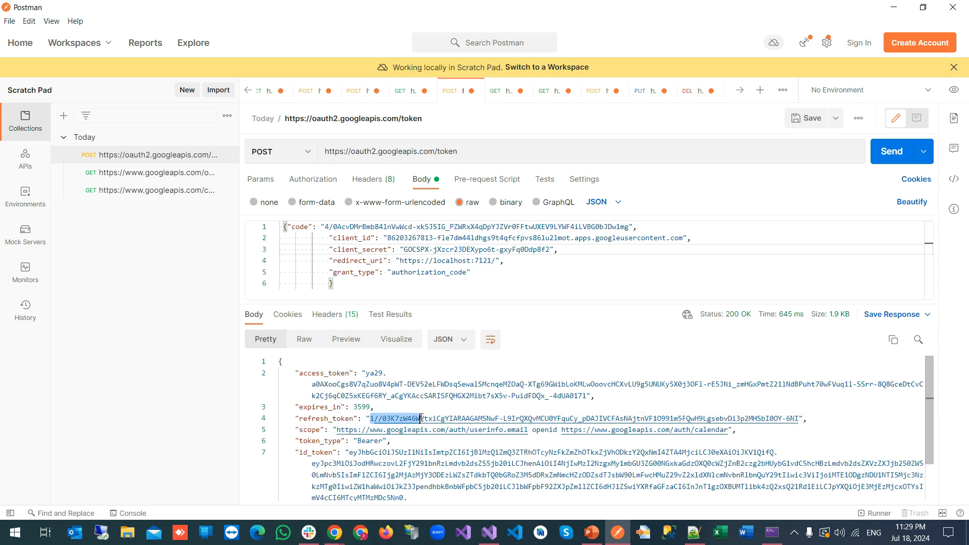
click(371, 419)
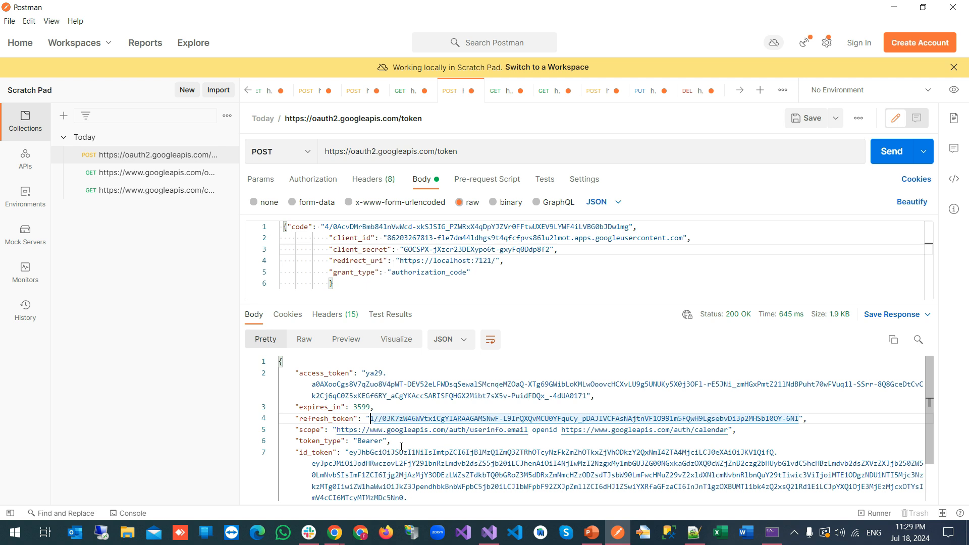
click(593, 538)
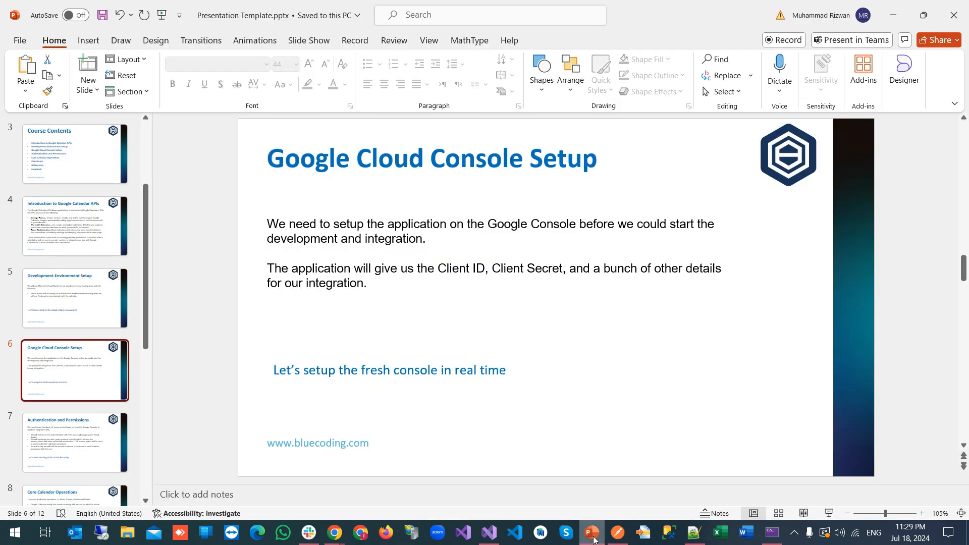
Start the slide show from the beginning and advance to the Authentication and Permissions slide
click(162, 15)
scroll(272, 322, down, 4)
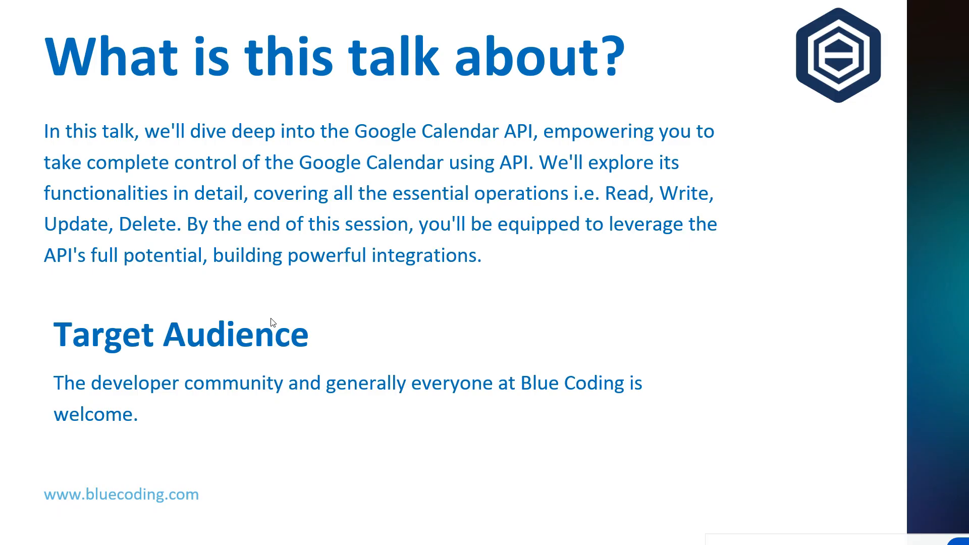
scroll(272, 322, down, 1)
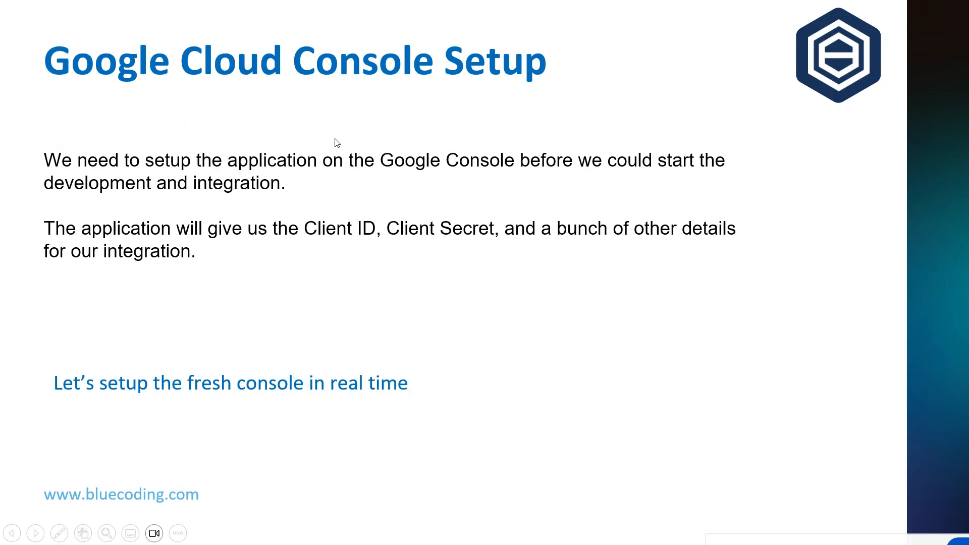
scroll(382, 249, down, 1)
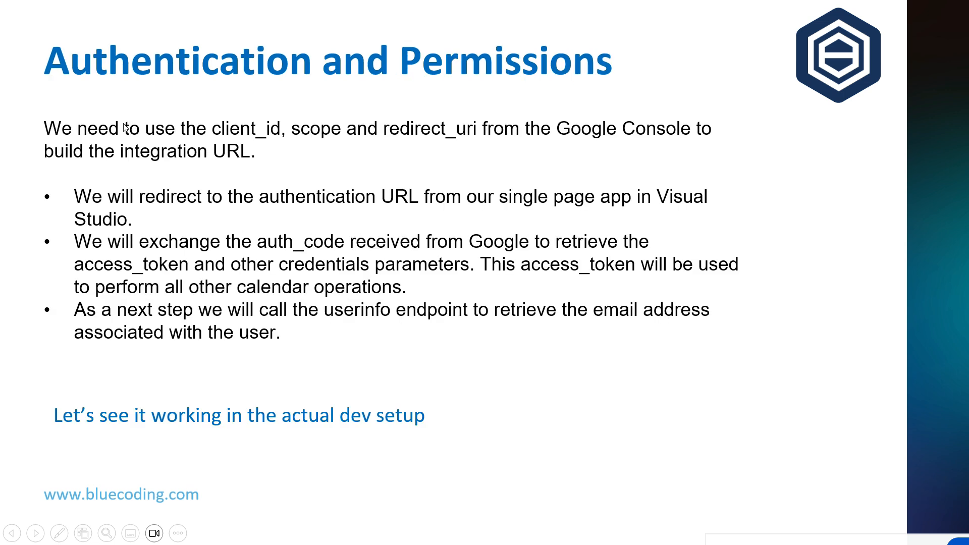
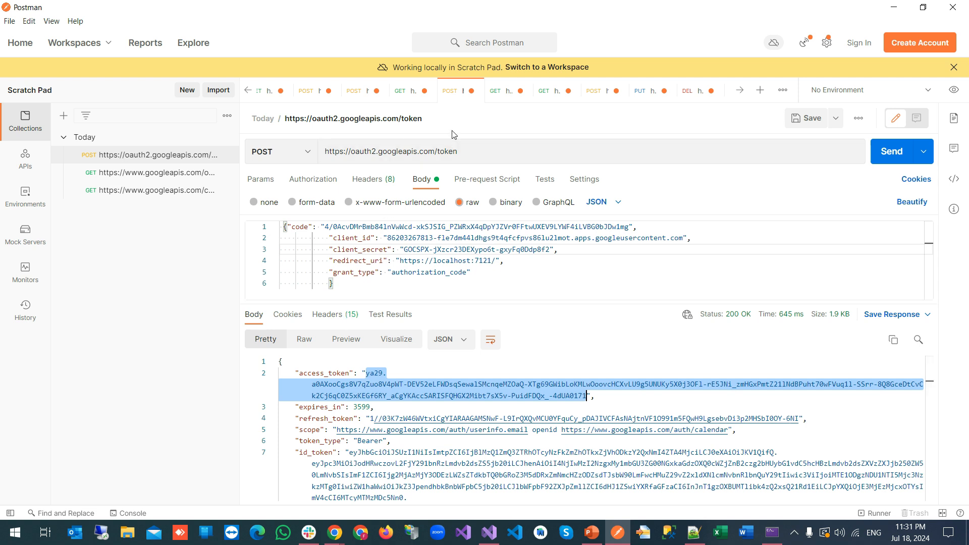
Open the GET userinfo request that uses Bearer Token authorization
click(501, 92)
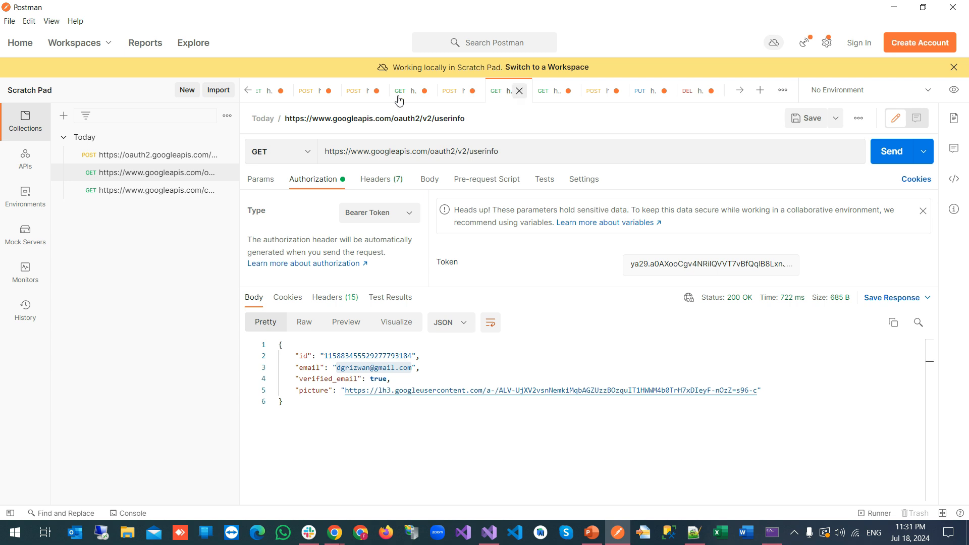
Paste the new access token as the Bearer token and resend the userinfo request
click(506, 151)
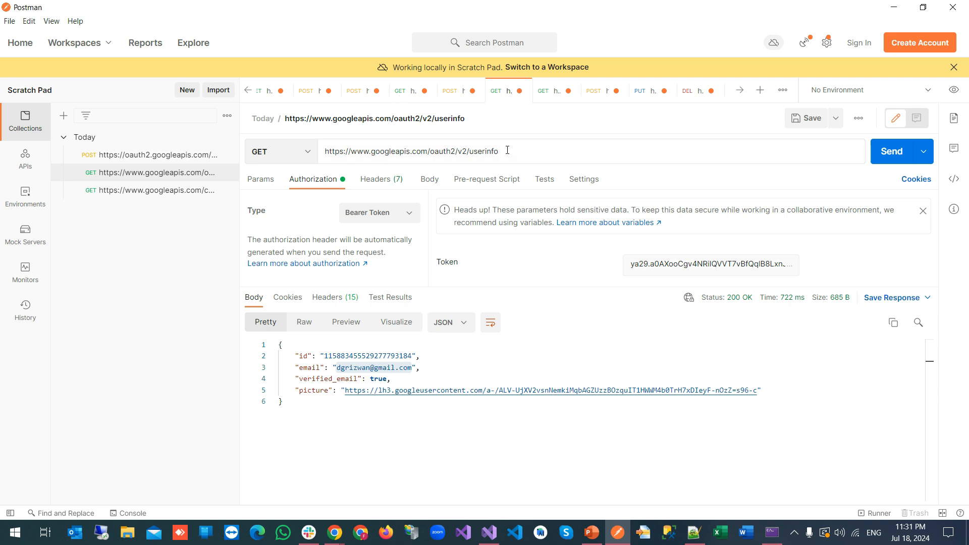
click(666, 261)
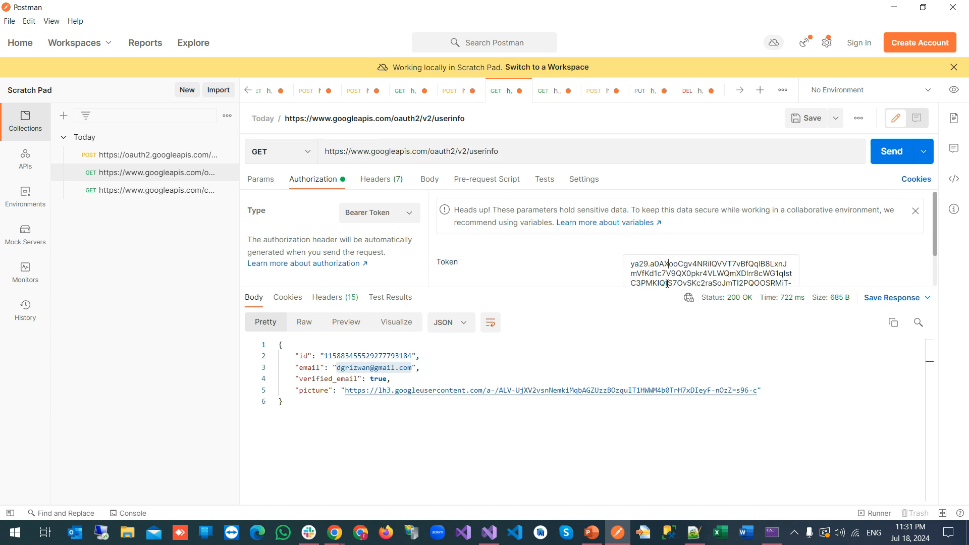
key(ctrl+a)
key(ctrl+v)
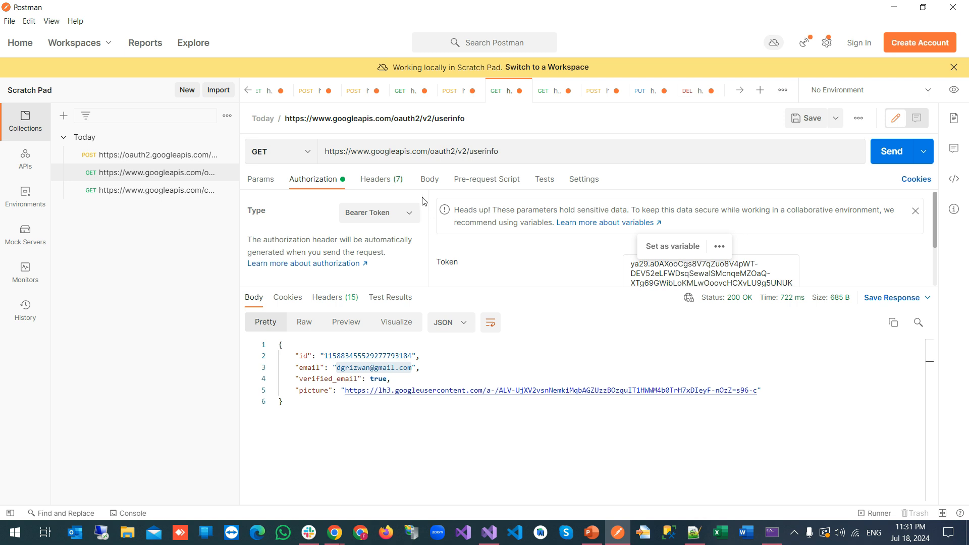
click(889, 154)
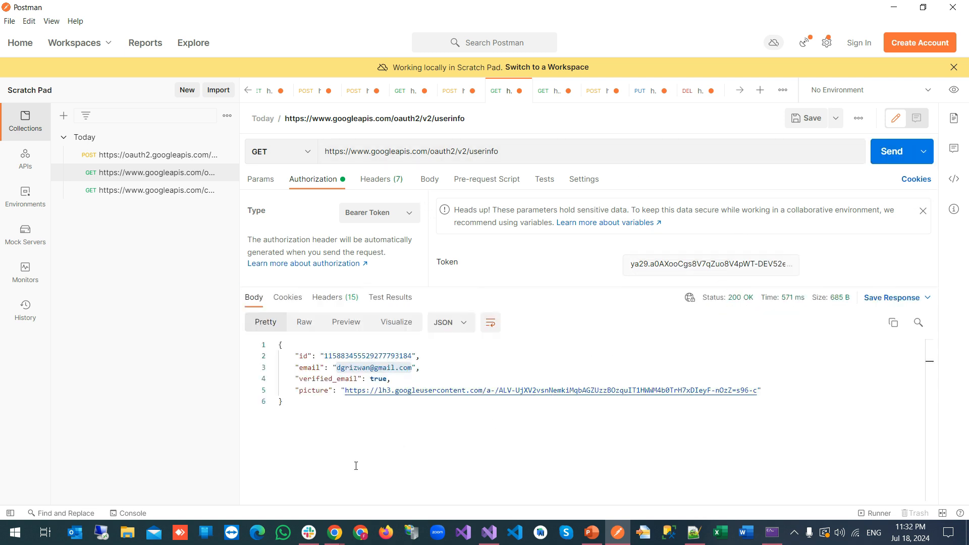
Select the returned email address in the 200 OK userinfo response
click(328, 418)
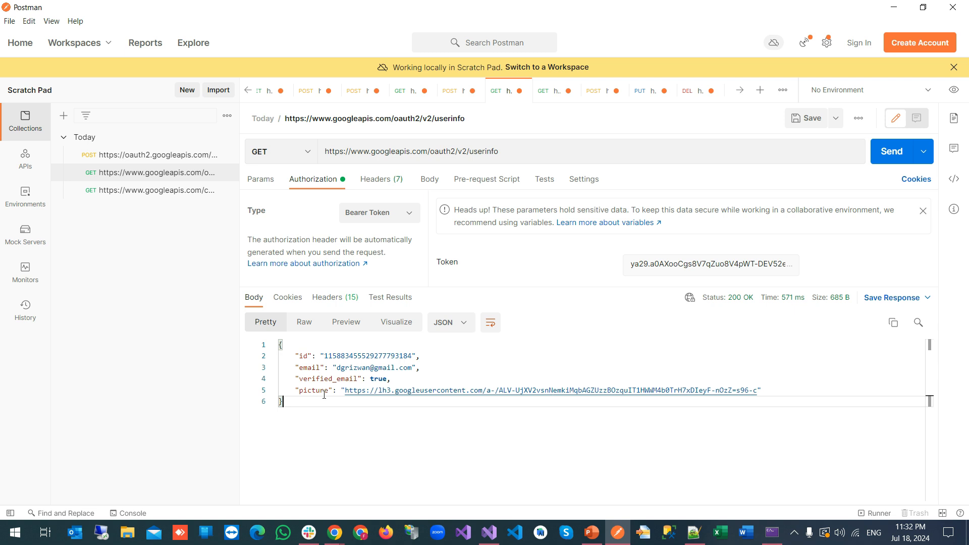
drag(335, 368, 412, 368)
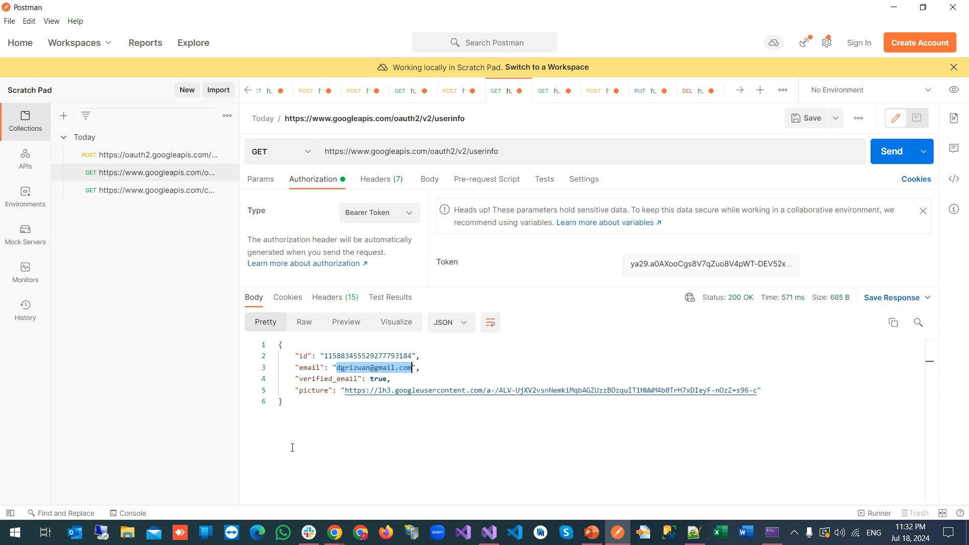
click(334, 532)
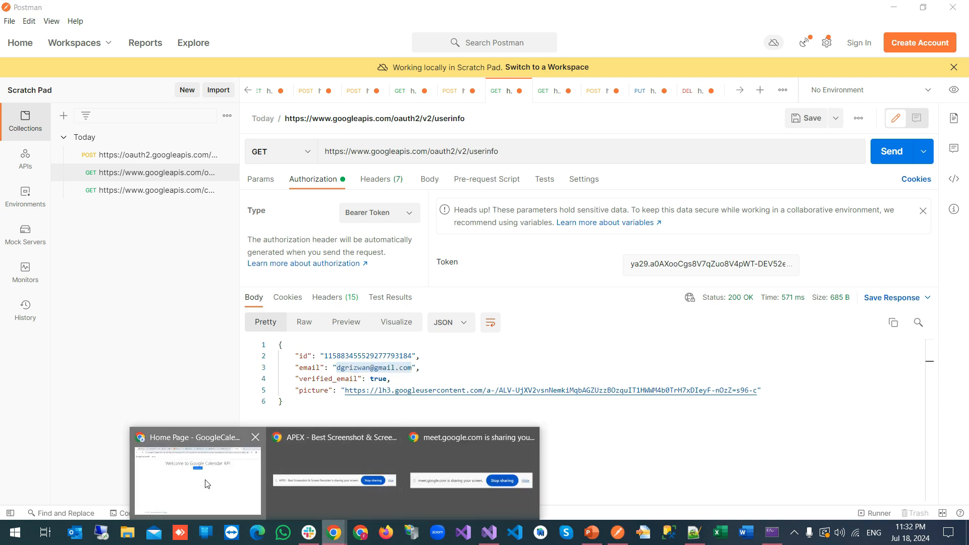
In the July 2024 Google Calendar view, hide then restore the owner's calendar events
click(205, 483)
click(494, 14)
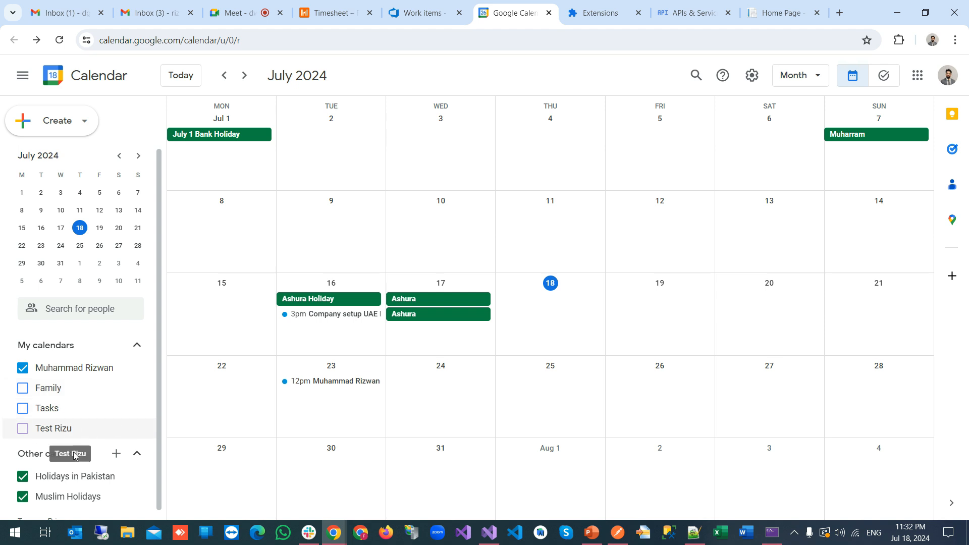
scroll(71, 426, down, 1)
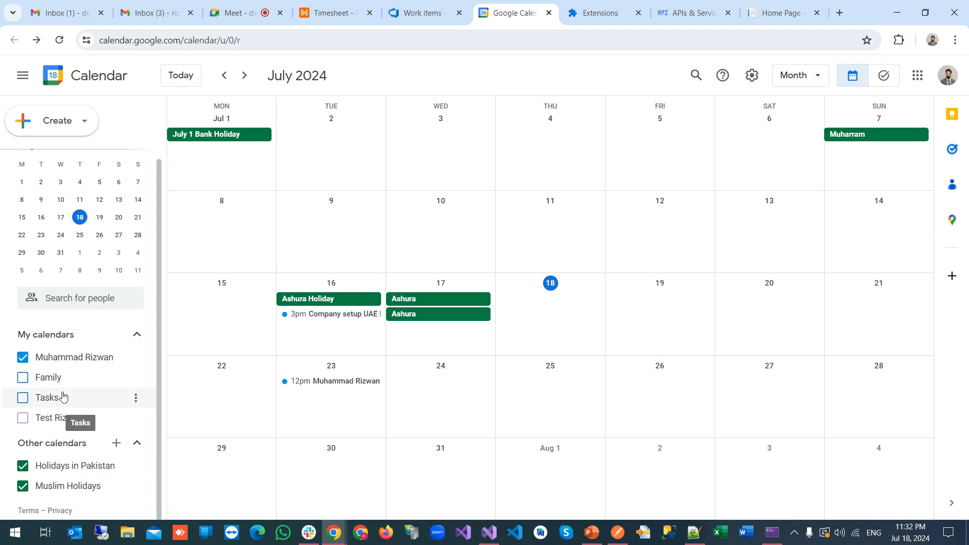
scroll(65, 395, up, 1)
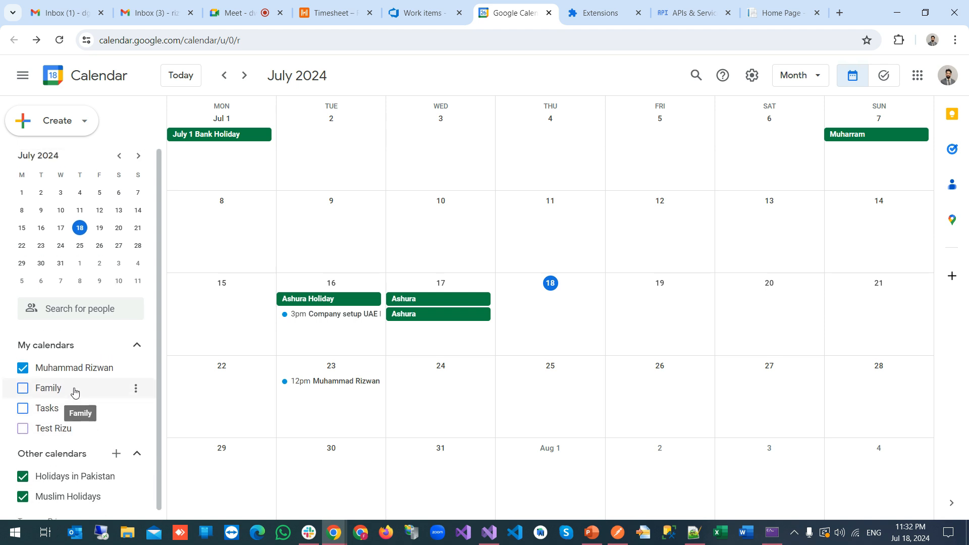
click(22, 368)
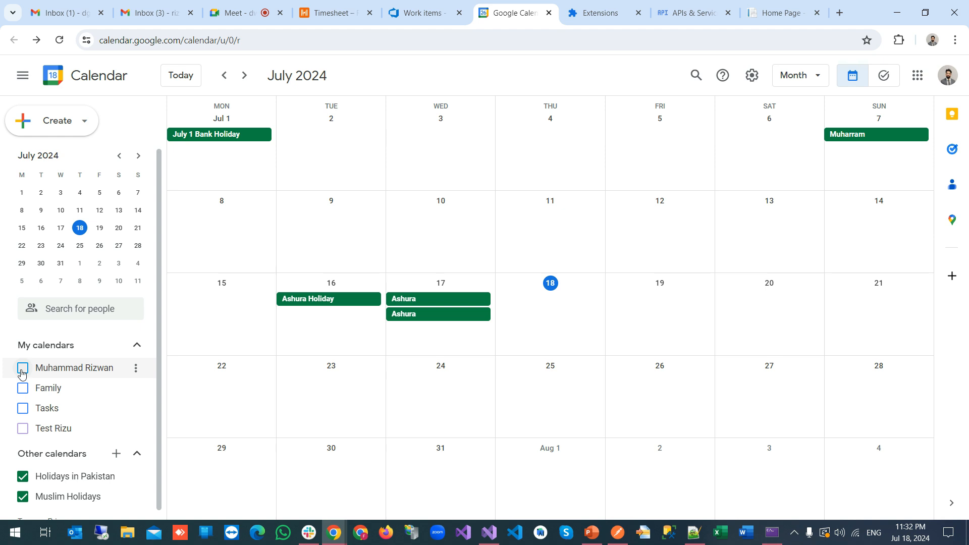
click(22, 371)
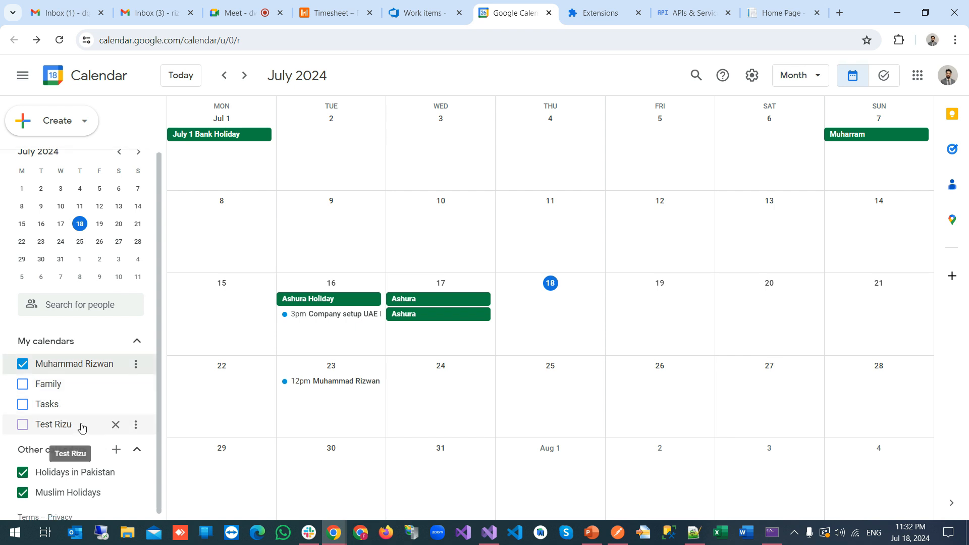
scroll(80, 429, down, 1)
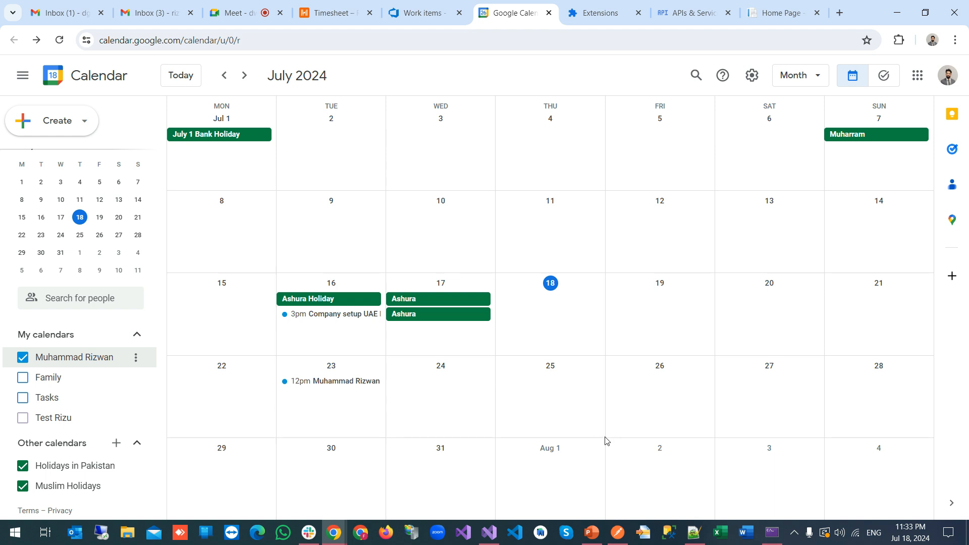
click(618, 533)
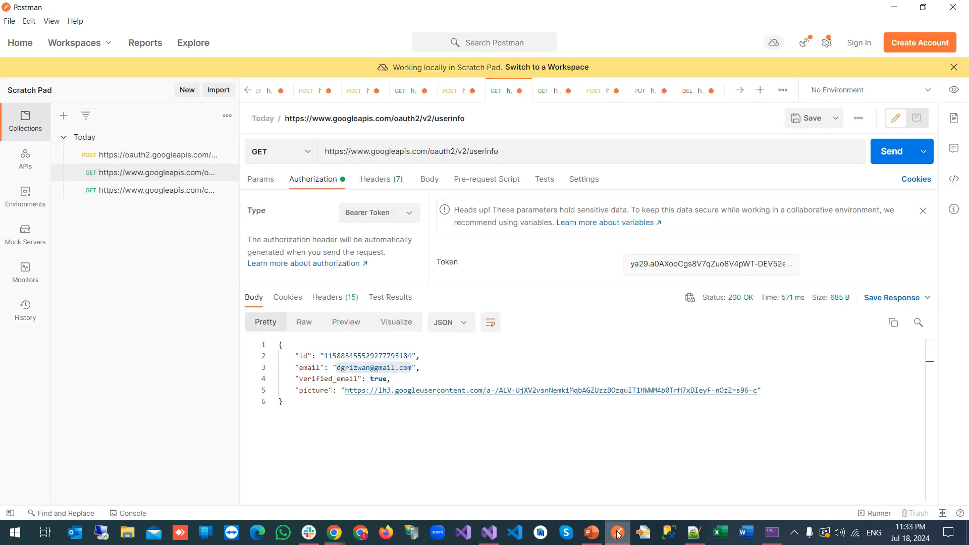
drag(336, 368, 412, 368)
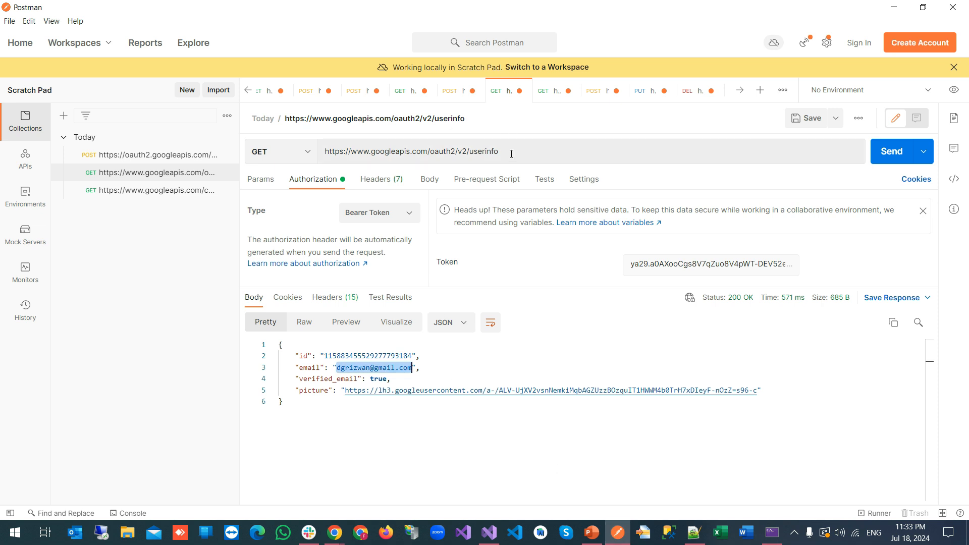
click(443, 367)
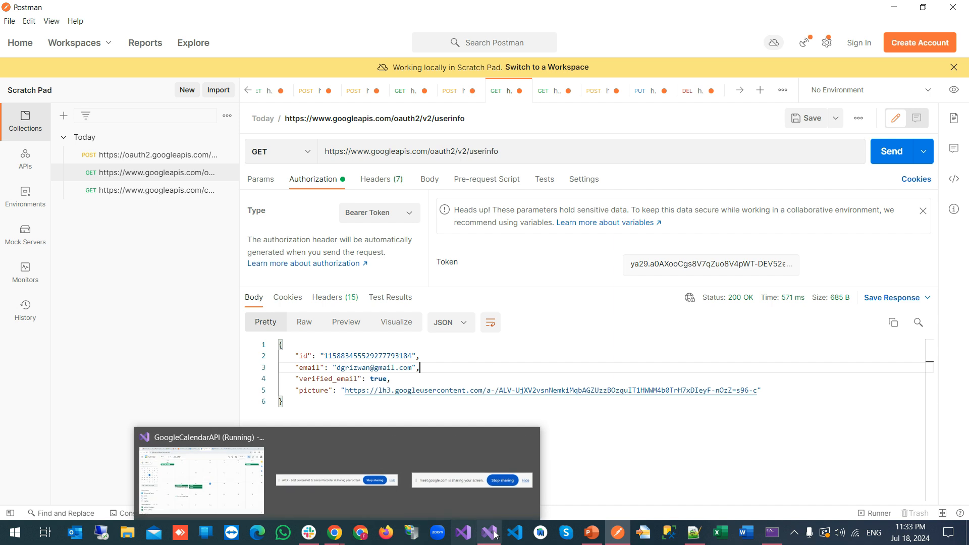
mouse_move(590, 538)
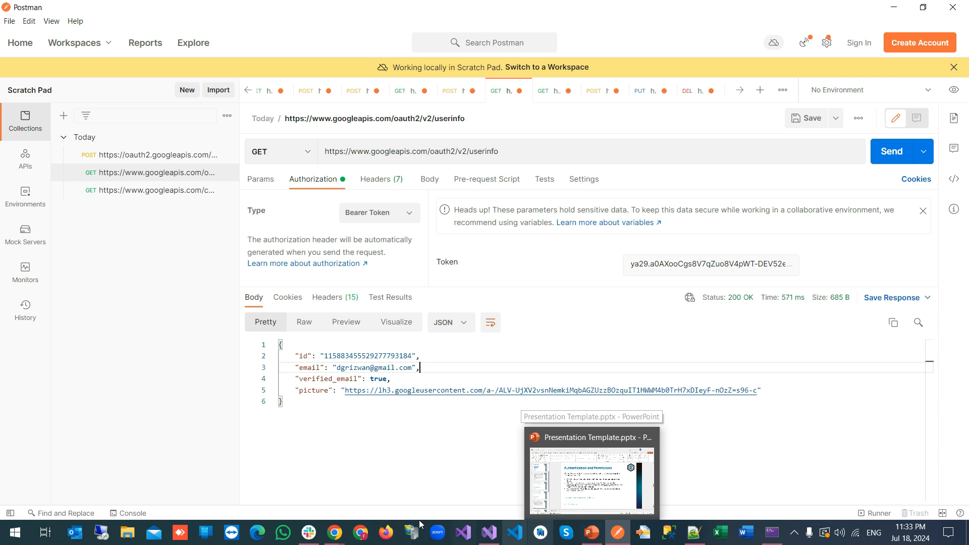
mouse_move(342, 529)
click(205, 492)
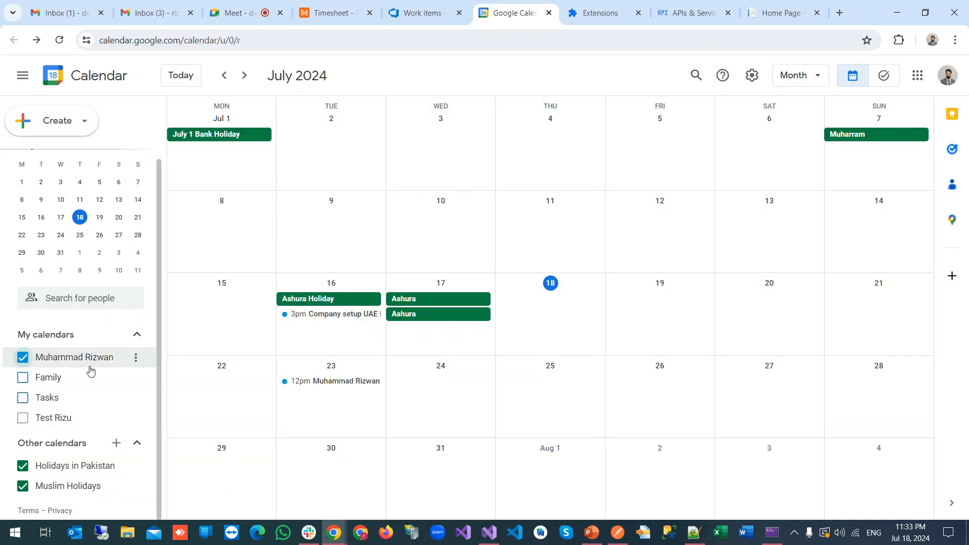
click(22, 377)
click(23, 398)
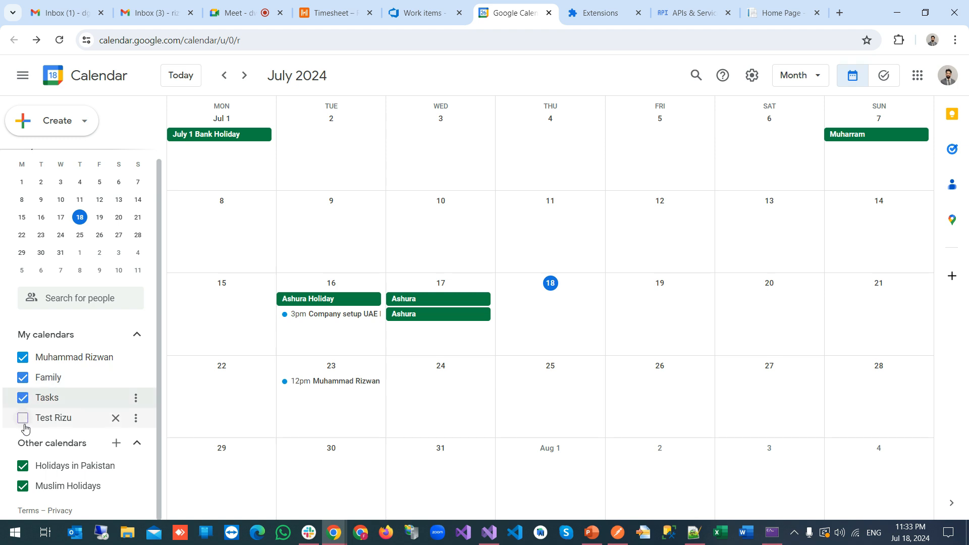
click(23, 418)
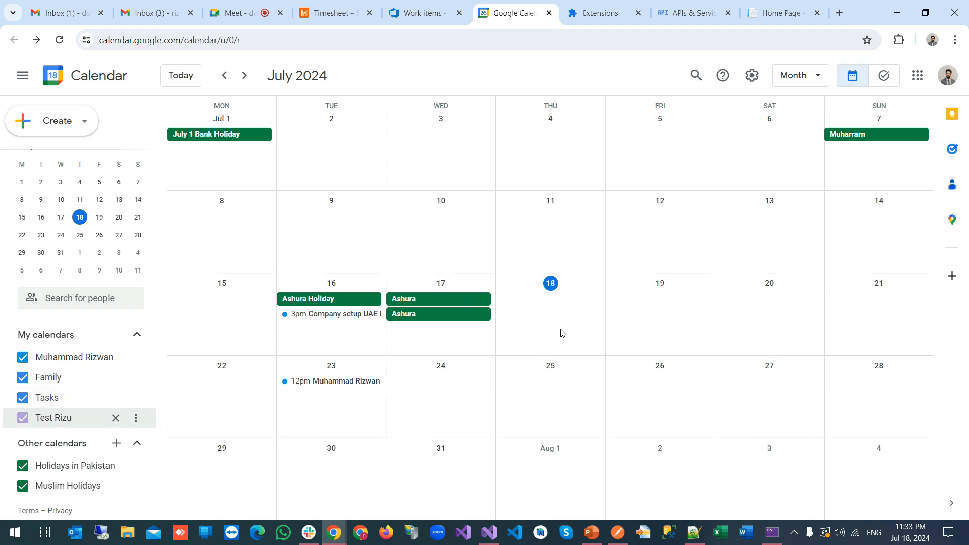
click(23, 418)
click(23, 399)
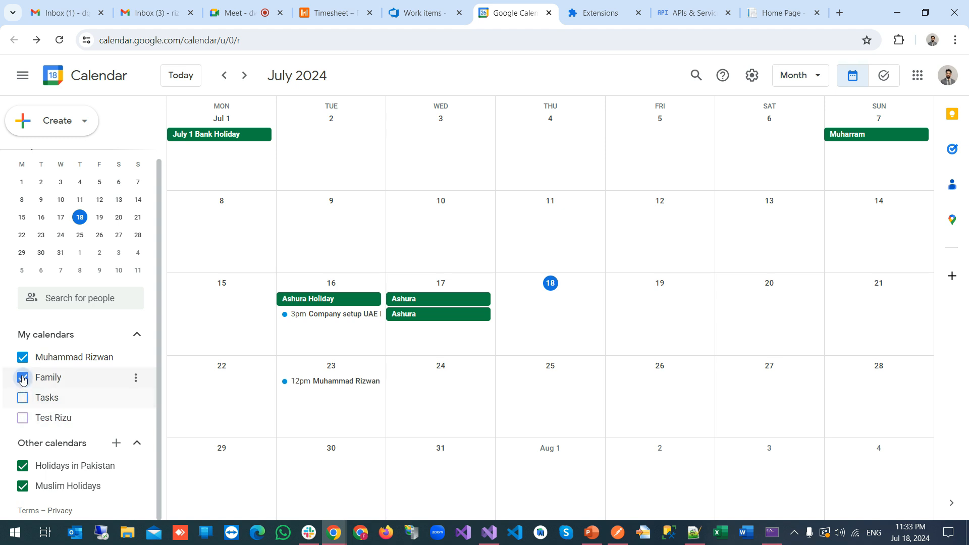
click(22, 378)
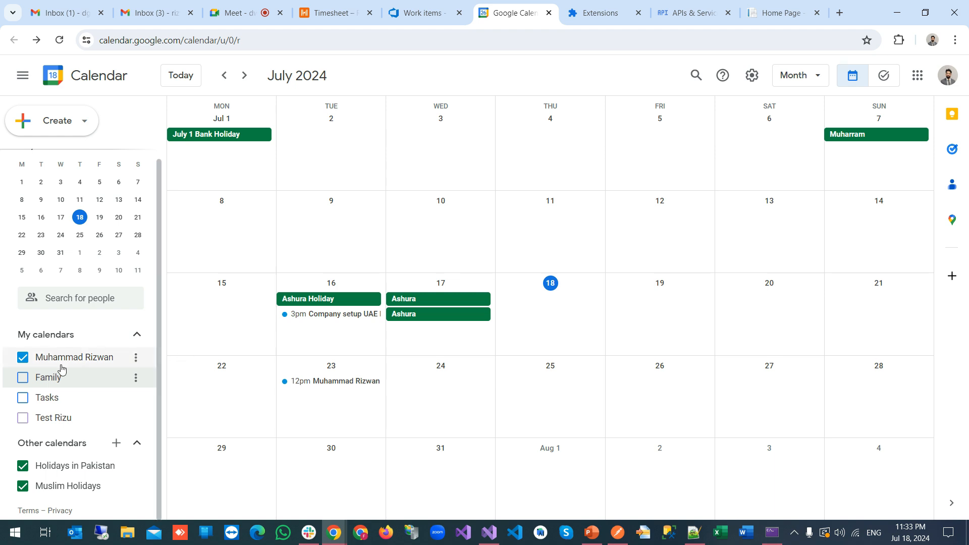
click(135, 357)
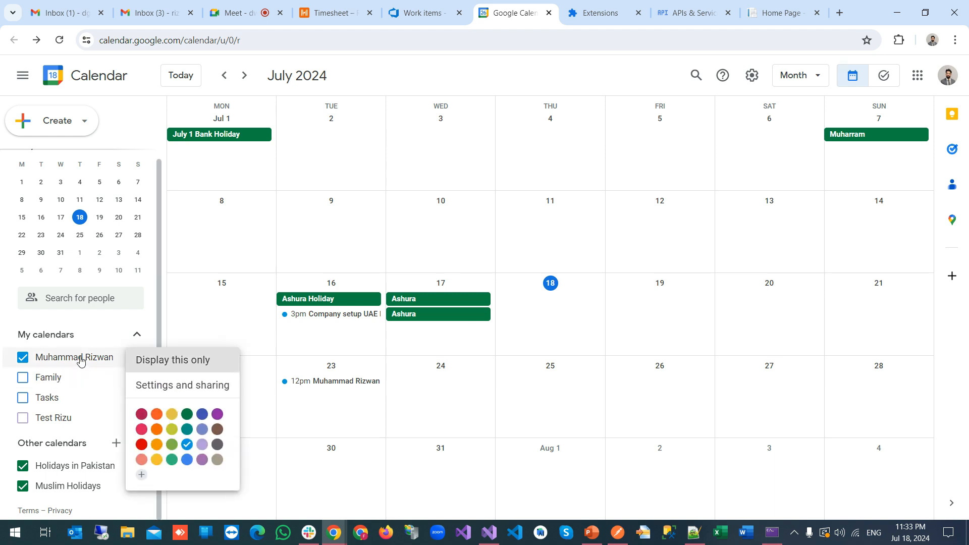
click(616, 313)
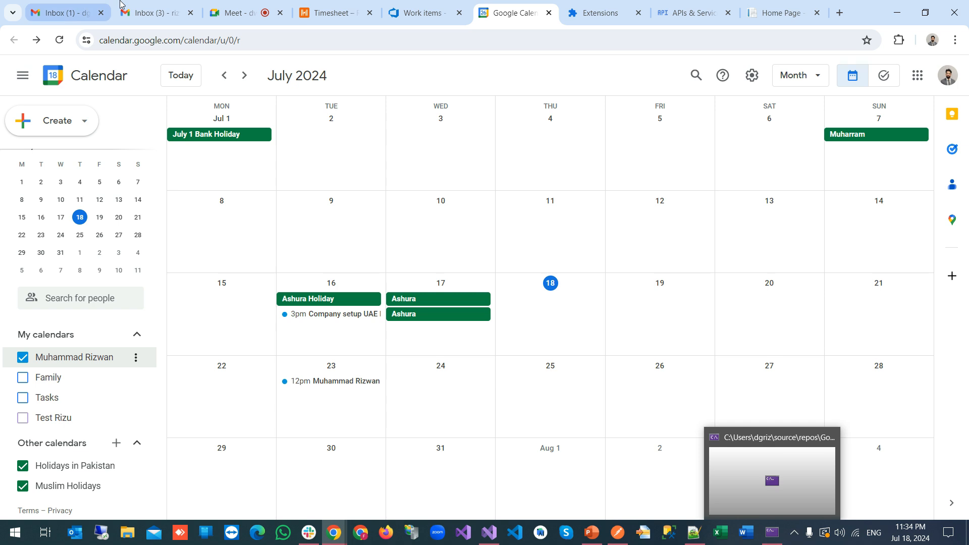
Turn off the camera in the Google Meet call, then go to the Calendar API demo home page
click(230, 15)
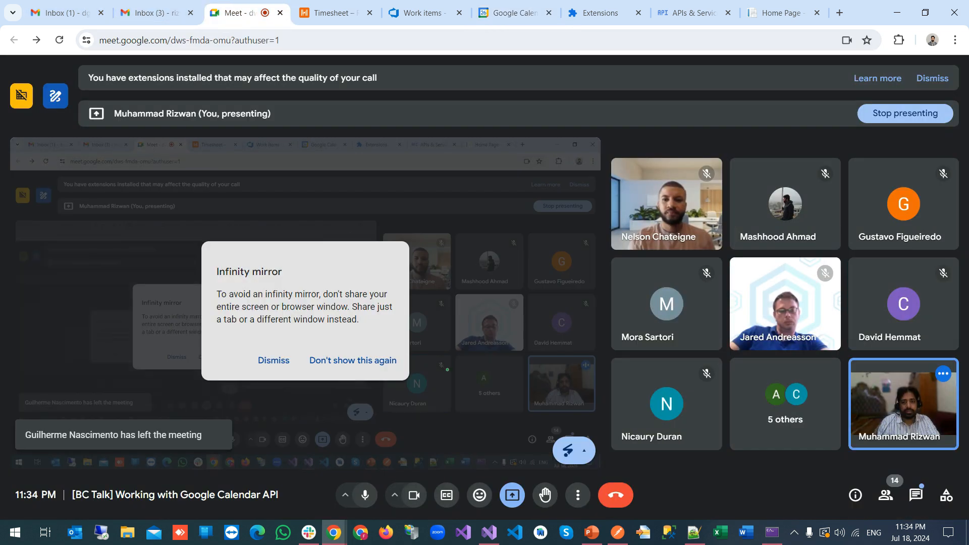
click(415, 492)
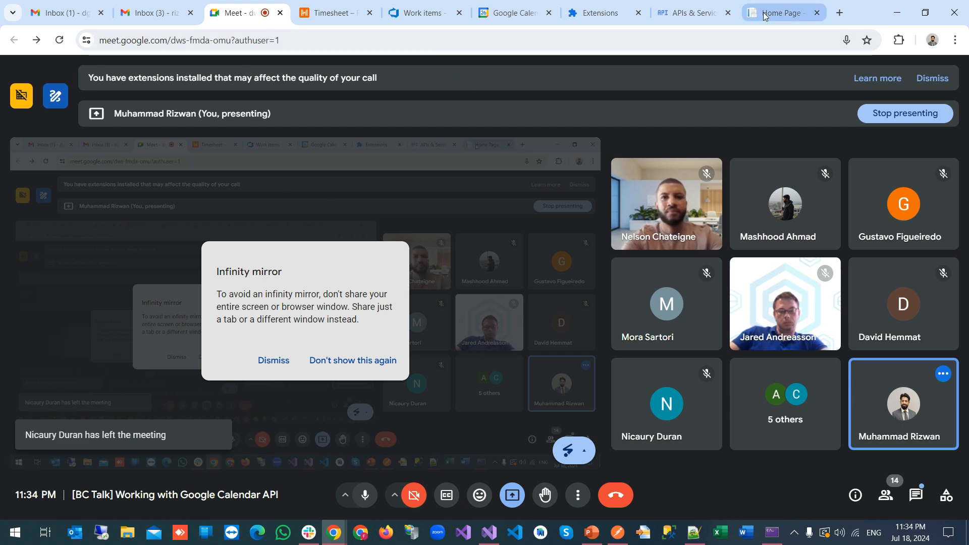
click(782, 13)
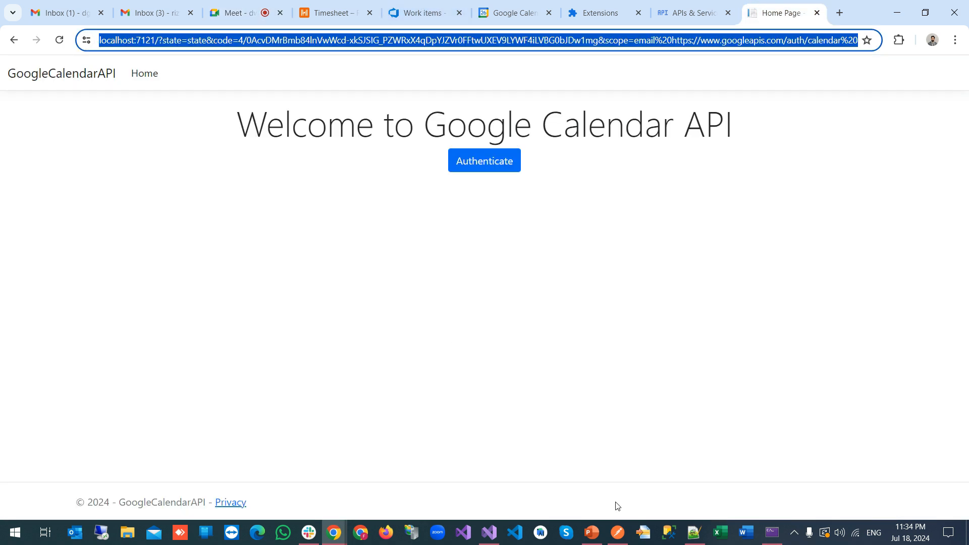
Show slide 7, 'Authentication and Permissions', in PowerPoint
click(592, 532)
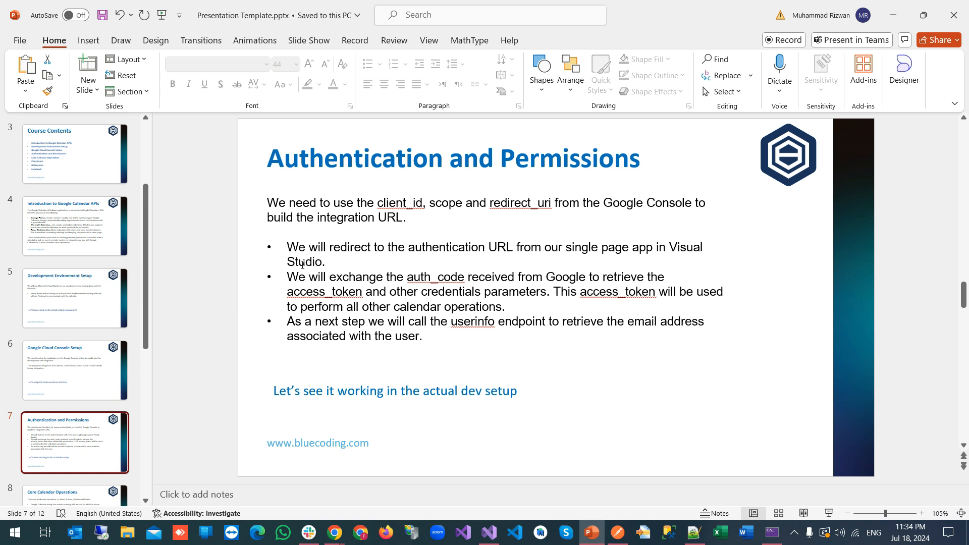